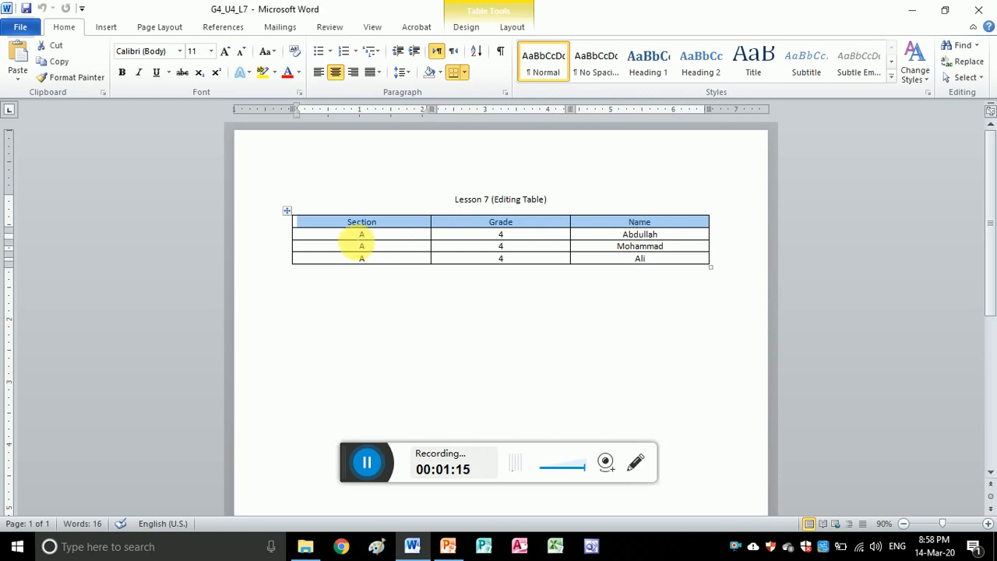
- Select the table's data rows one after another, from the first cell to the last, and clear the selection
{"action": "left_click_drag", "start_coordinate": [363, 234], "coordinate": [729, 236]}
{"action": "left_click_drag", "start_coordinate": [342, 247], "coordinate": [596, 243]}
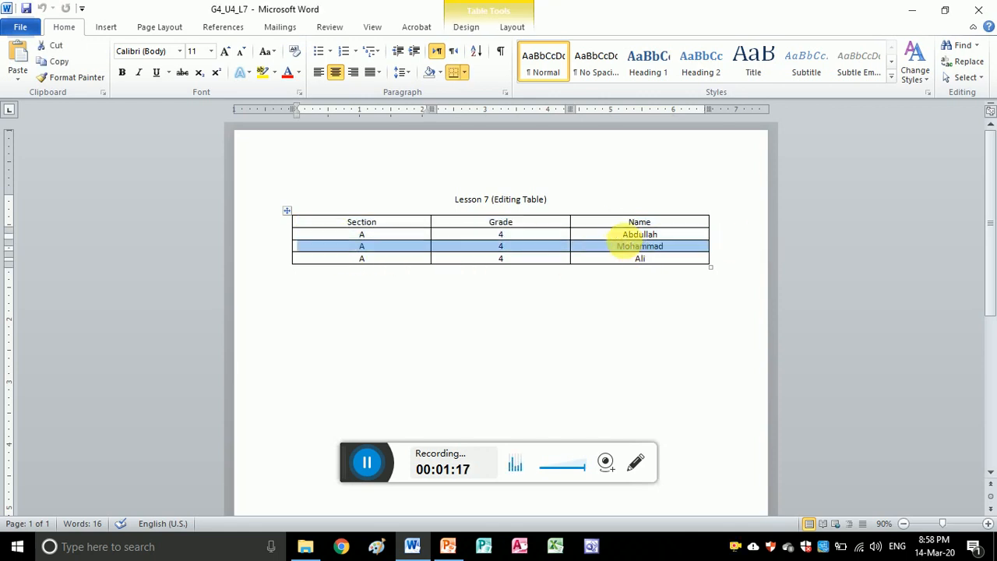
{"action": "left_click_drag", "start_coordinate": [331, 258], "coordinate": [650, 259]}
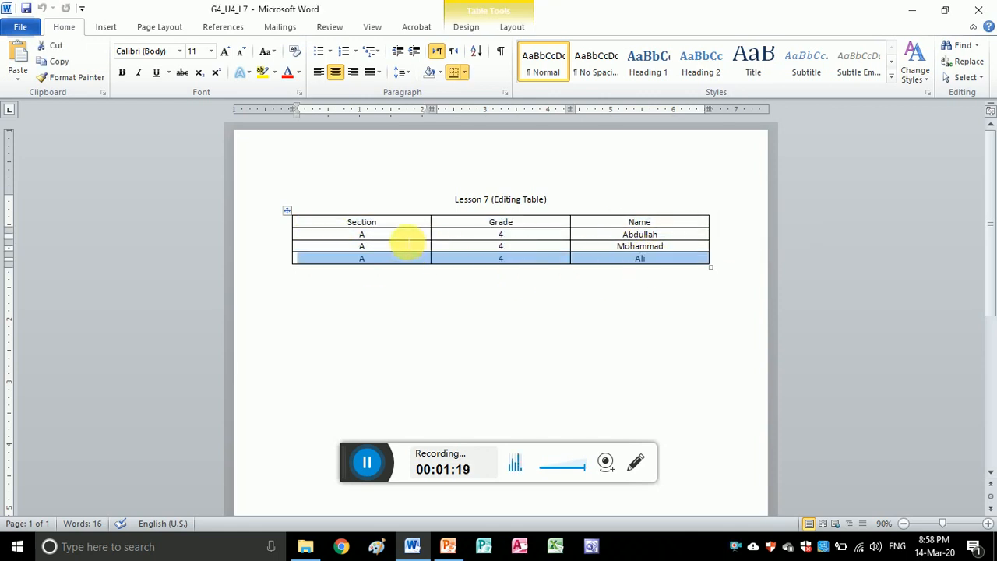
{"action": "left_click", "coordinate": [406, 240]}
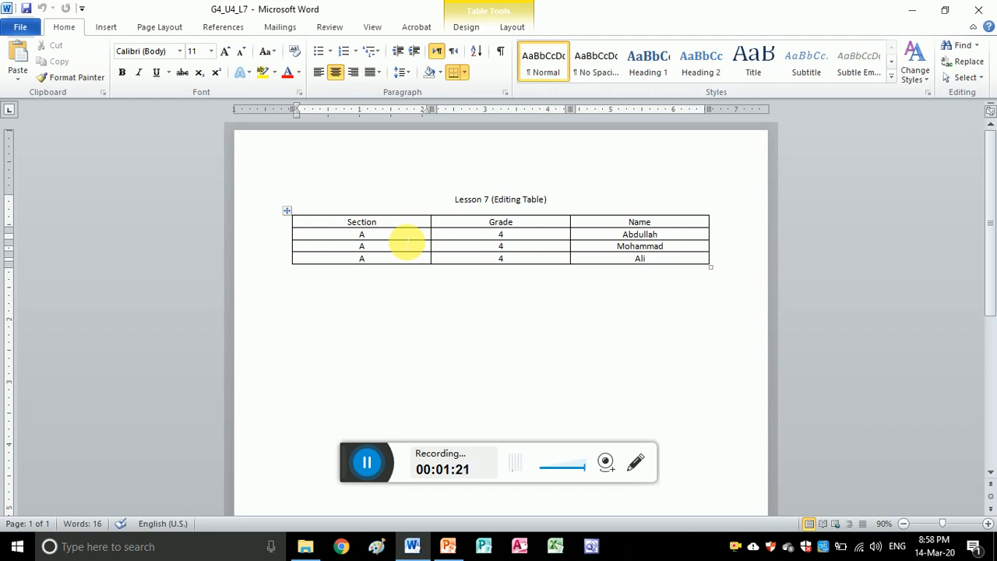
- Select the Section, Name and Grade columns one at a time, and place the cursor in the Section header cell
{"action": "left_click_drag", "start_coordinate": [398, 216], "coordinate": [408, 251]}
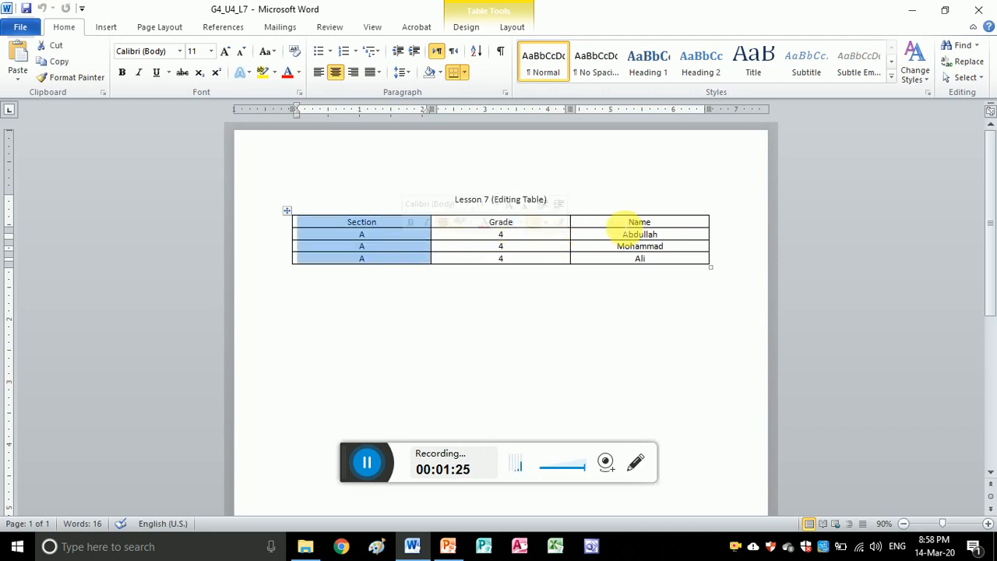
{"action": "left_click_drag", "start_coordinate": [623, 224], "coordinate": [645, 249]}
{"action": "left_click_drag", "start_coordinate": [504, 224], "coordinate": [534, 250]}
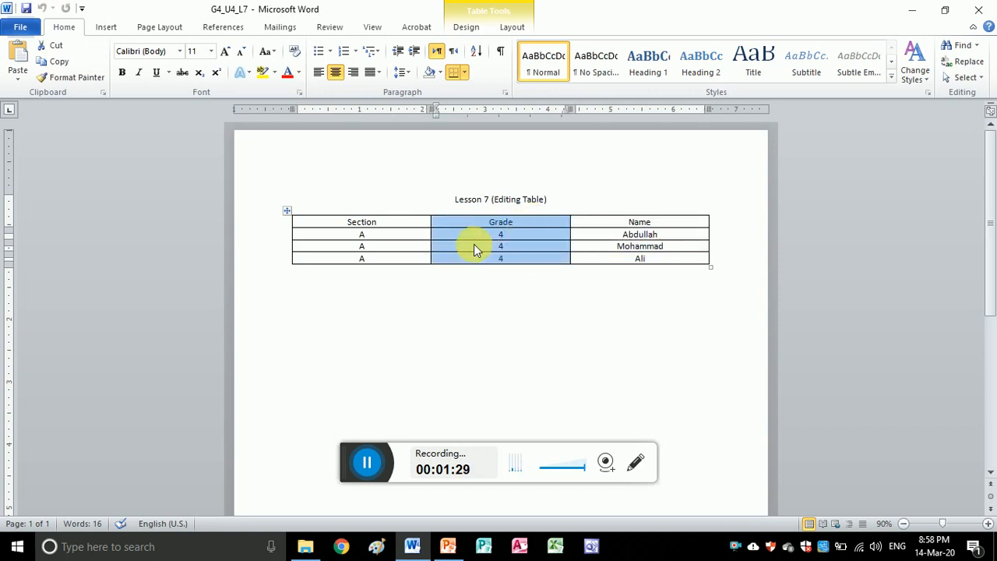
{"action": "left_click", "coordinate": [381, 223]}
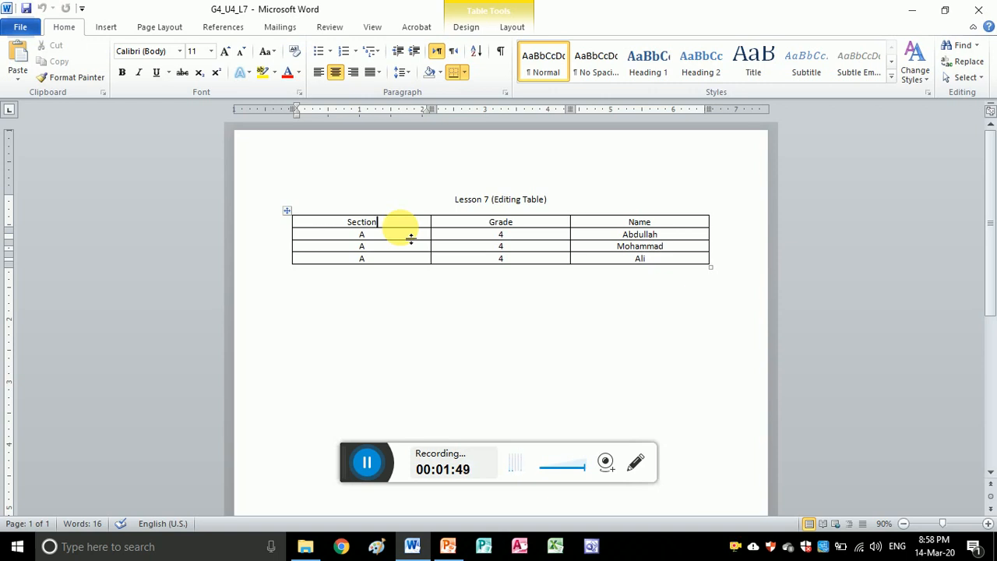
- Make the header row and the first two data rows taller by moving their lower borders, and slightly reduce the header row's height
{"action": "left_click_drag", "start_coordinate": [412, 237], "coordinate": [412, 249]}
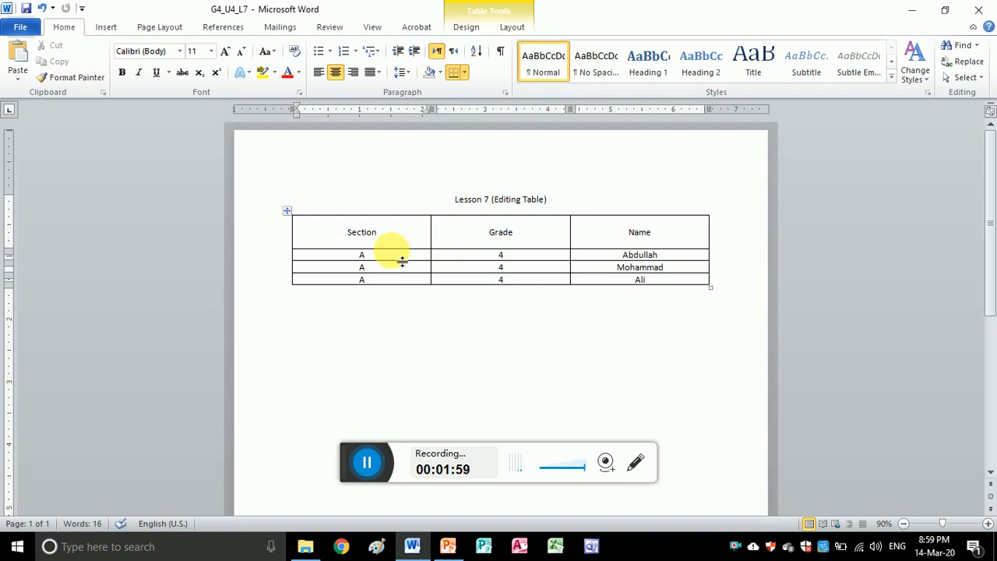
{"action": "left_click_drag", "start_coordinate": [406, 272], "coordinate": [409, 299]}
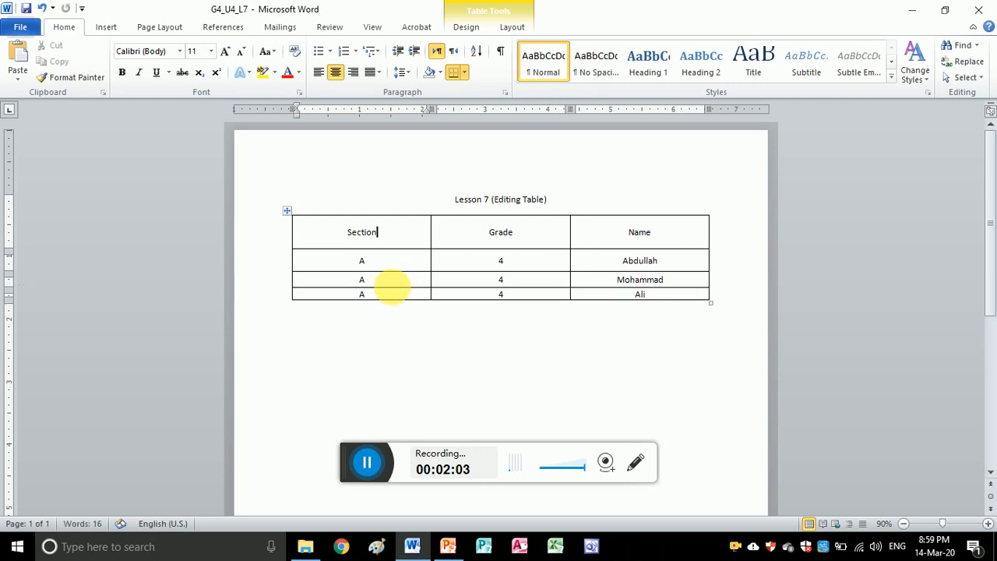
{"action": "left_click", "coordinate": [291, 218]}
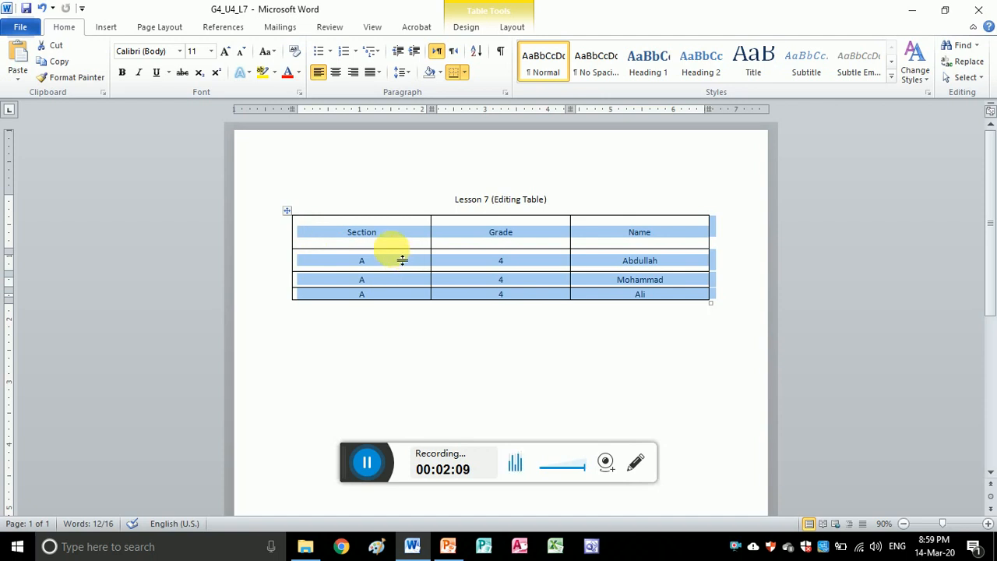
{"action": "left_click_drag", "start_coordinate": [392, 249], "coordinate": [400, 244]}
{"action": "left_click", "coordinate": [465, 261]}
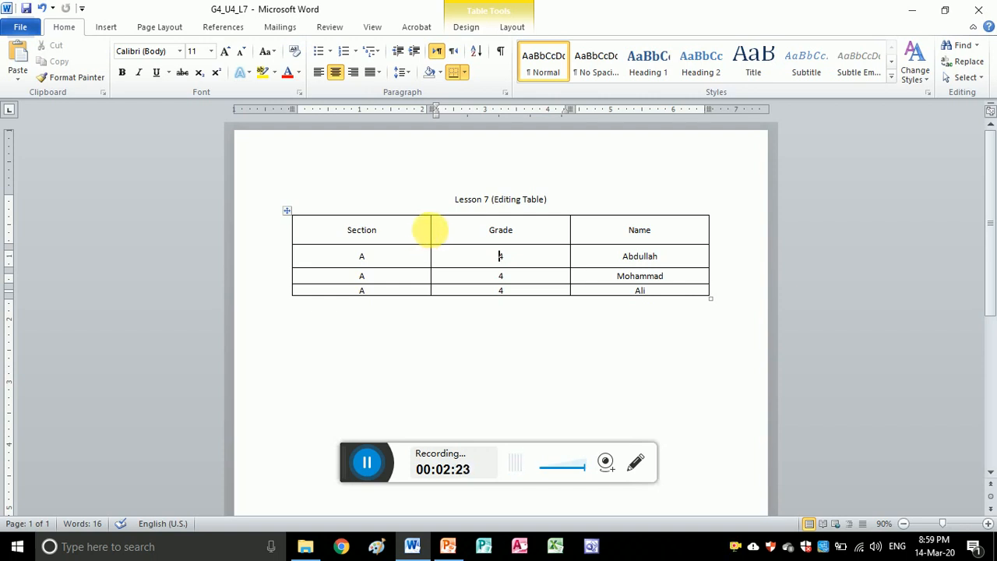
- Narrow the Section column by moving its border with the Grade column, and place the cursor in the Section header cell
{"action": "left_click_drag", "start_coordinate": [440, 240], "coordinate": [419, 246]}
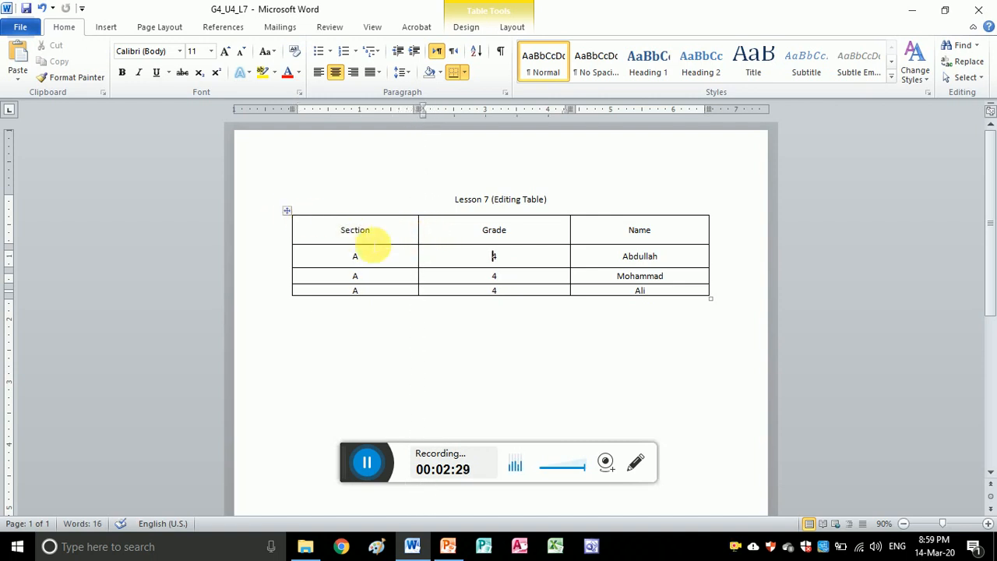
{"action": "left_click_drag", "start_coordinate": [325, 233], "coordinate": [583, 276]}
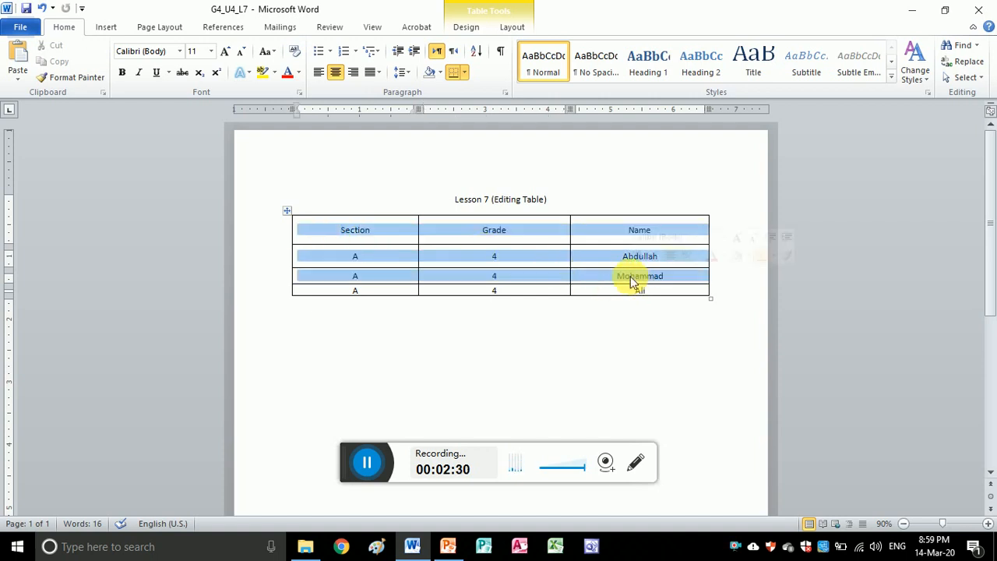
{"action": "left_click", "coordinate": [384, 246]}
{"action": "left_click", "coordinate": [389, 240]}
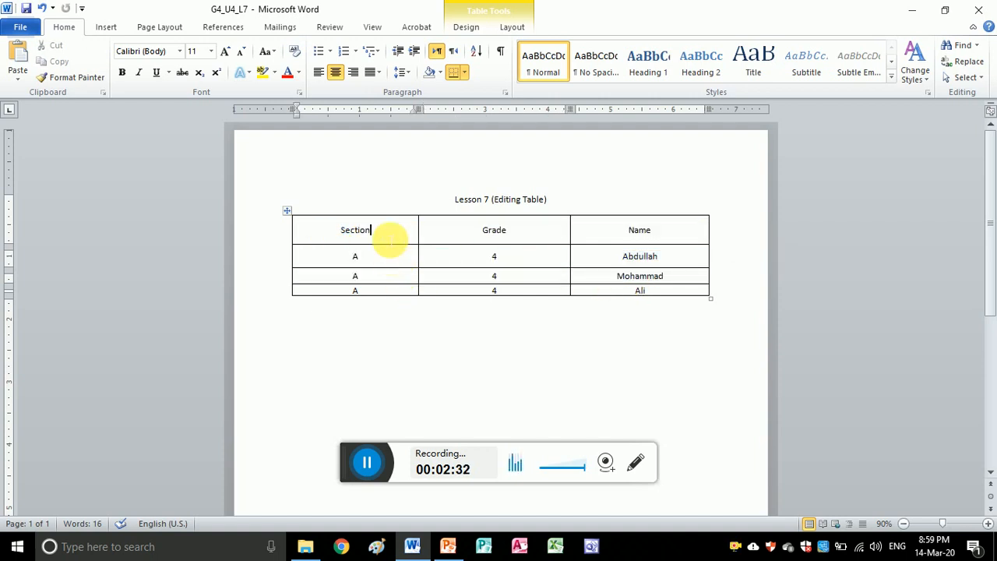
- Set the height of all rows in the table to 0.4"
{"action": "left_click", "coordinate": [466, 25]}
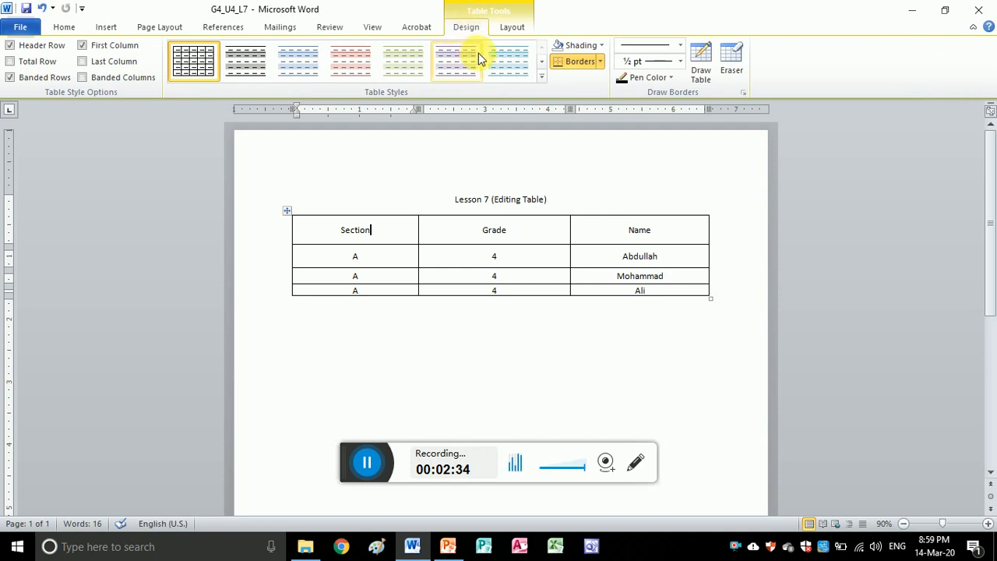
{"action": "left_click", "coordinate": [507, 31]}
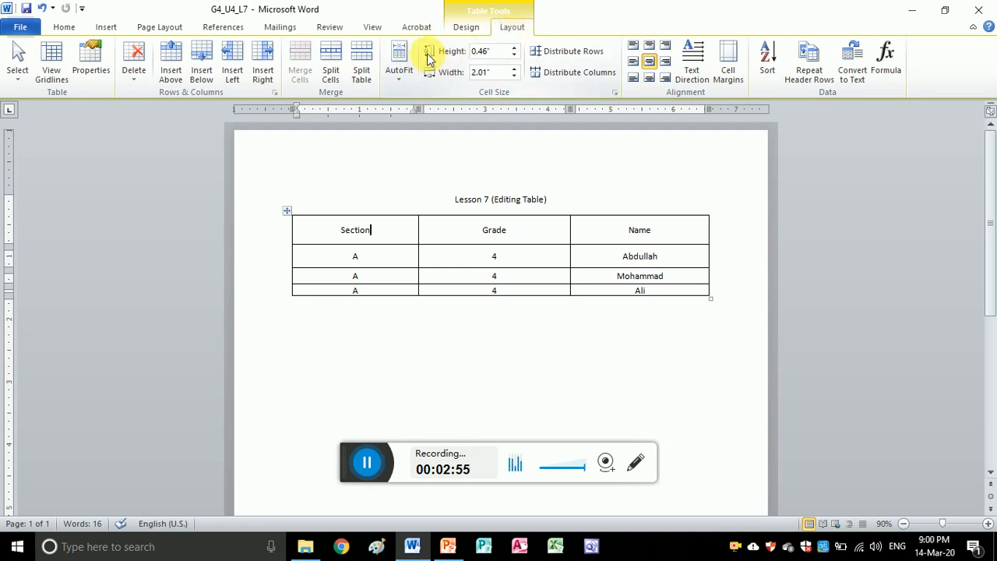
{"action": "left_click", "coordinate": [286, 210]}
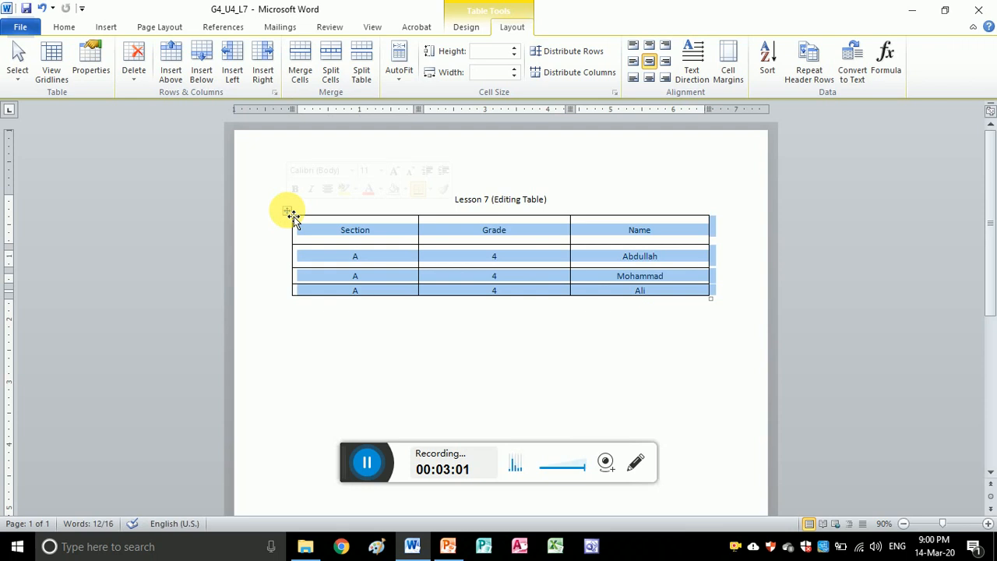
{"action": "left_click", "coordinate": [513, 48]}
{"action": "left_click", "coordinate": [513, 48]}
{"action": "left_click", "coordinate": [513, 48]}
{"action": "left_click", "coordinate": [514, 48]}
{"action": "left_click", "coordinate": [513, 47]}
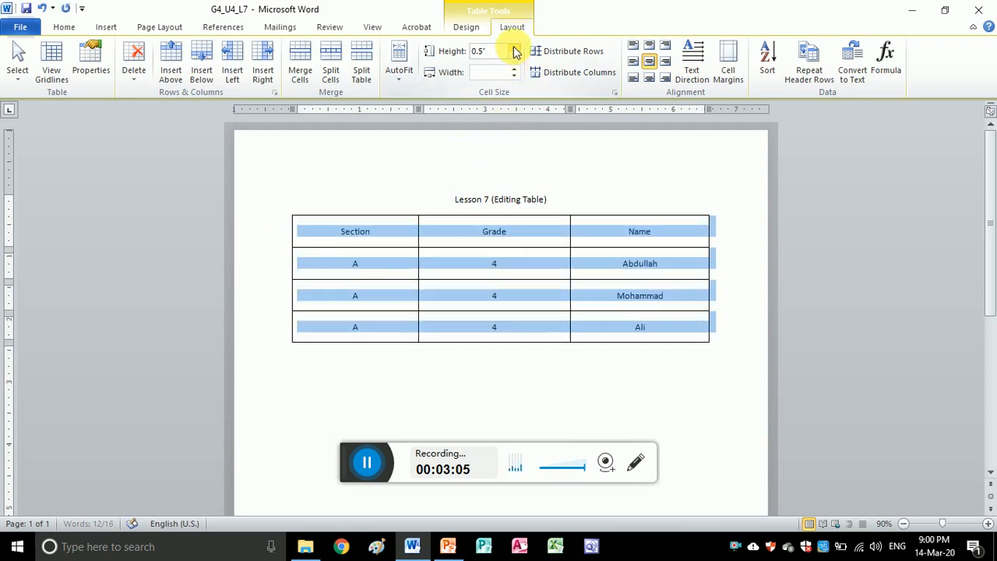
{"action": "left_click", "coordinate": [514, 65]}
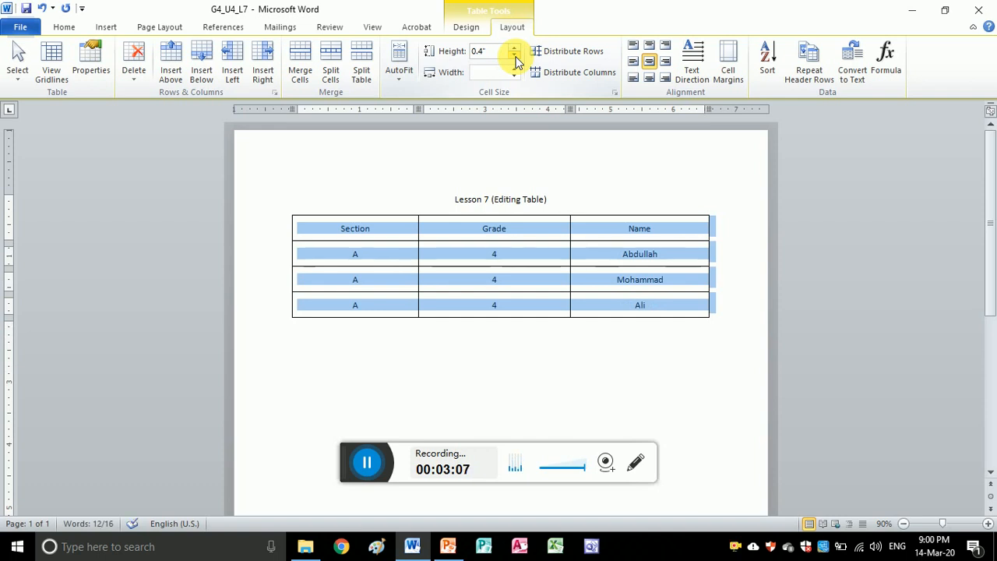
- Shrink the width of all the selected table columns down to their text
{"action": "left_click", "coordinate": [516, 74]}
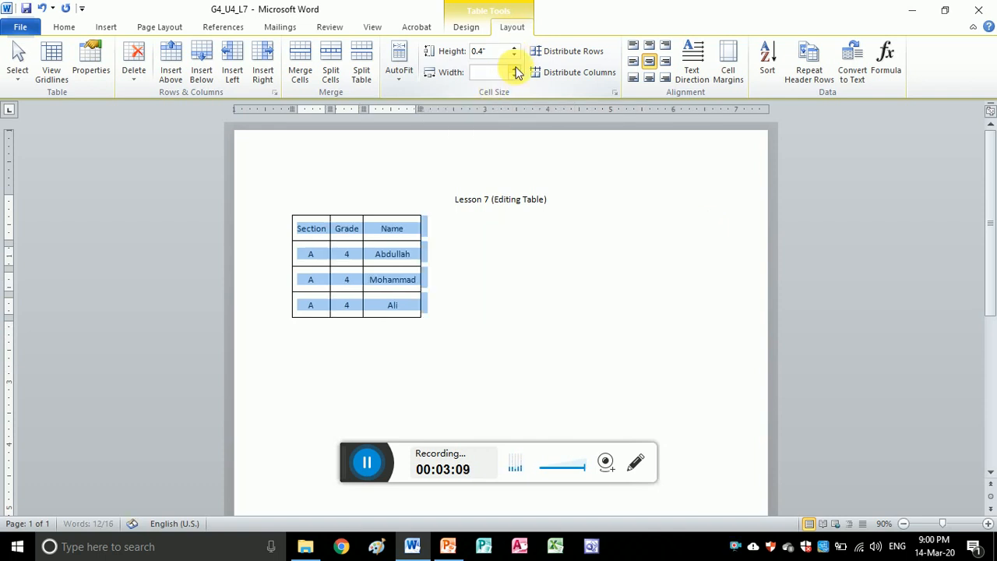
{"action": "left_click", "coordinate": [515, 71]}
{"action": "left_click", "coordinate": [516, 70]}
- Set the Name column's width to 1.4"
{"action": "left_click", "coordinate": [389, 229]}
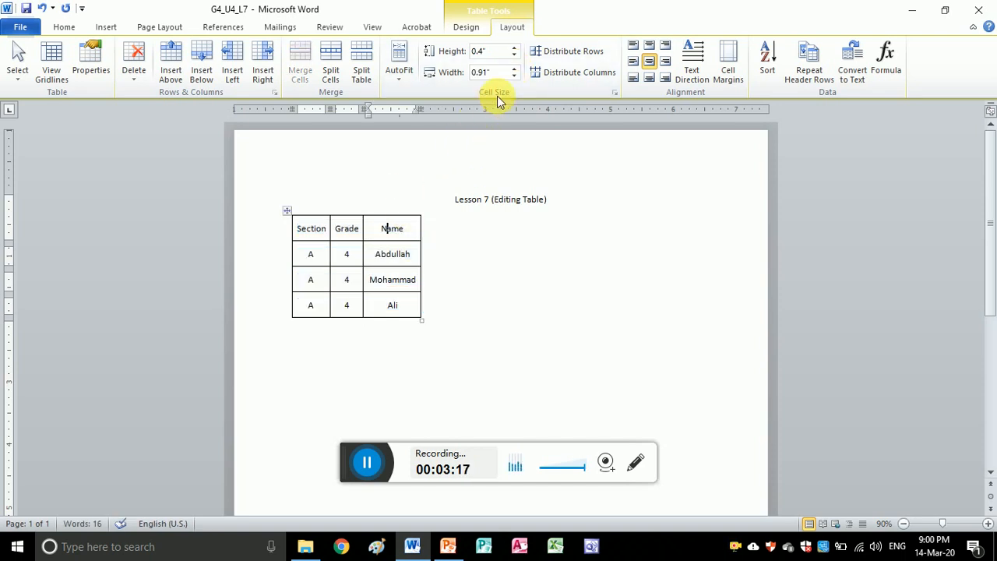
{"action": "left_click", "coordinate": [513, 68]}
{"action": "left_click", "coordinate": [513, 68]}
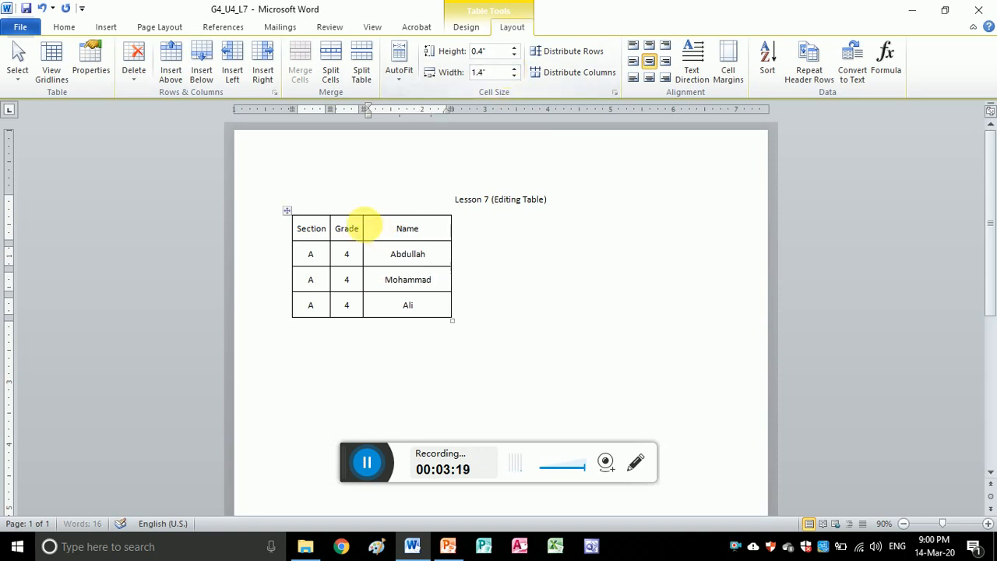
- Widen the Grade column beyond 0.9" by increasing its cell width
{"action": "left_click", "coordinate": [348, 228]}
{"action": "left_click", "coordinate": [515, 68]}
{"action": "left_click", "coordinate": [514, 69]}
{"action": "left_click", "coordinate": [515, 68]}
{"action": "left_click", "coordinate": [514, 68]}
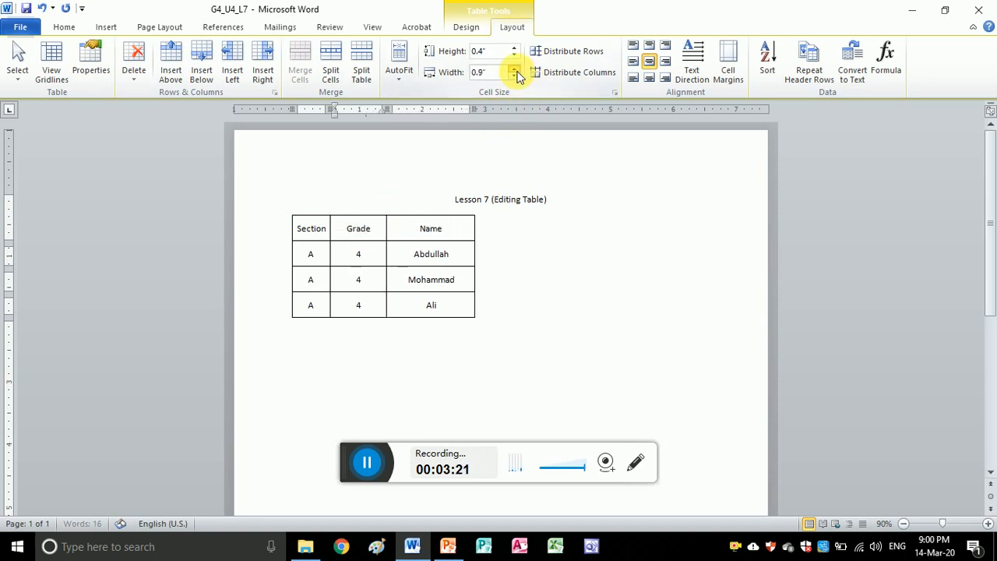
{"action": "left_click", "coordinate": [515, 68]}
- Set the Section column's width to 1.2"
{"action": "left_click", "coordinate": [328, 227]}
{"action": "left_click", "coordinate": [515, 68]}
{"action": "left_click", "coordinate": [515, 68]}
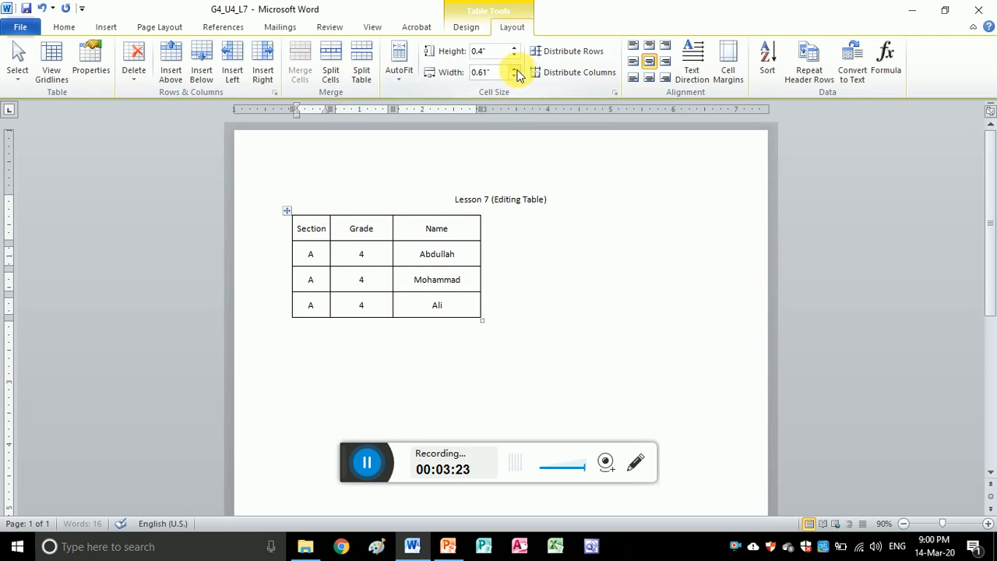
{"action": "left_click", "coordinate": [515, 69]}
{"action": "left_click", "coordinate": [515, 69]}
{"action": "left_click", "coordinate": [515, 69]}
{"action": "left_click", "coordinate": [515, 68]}
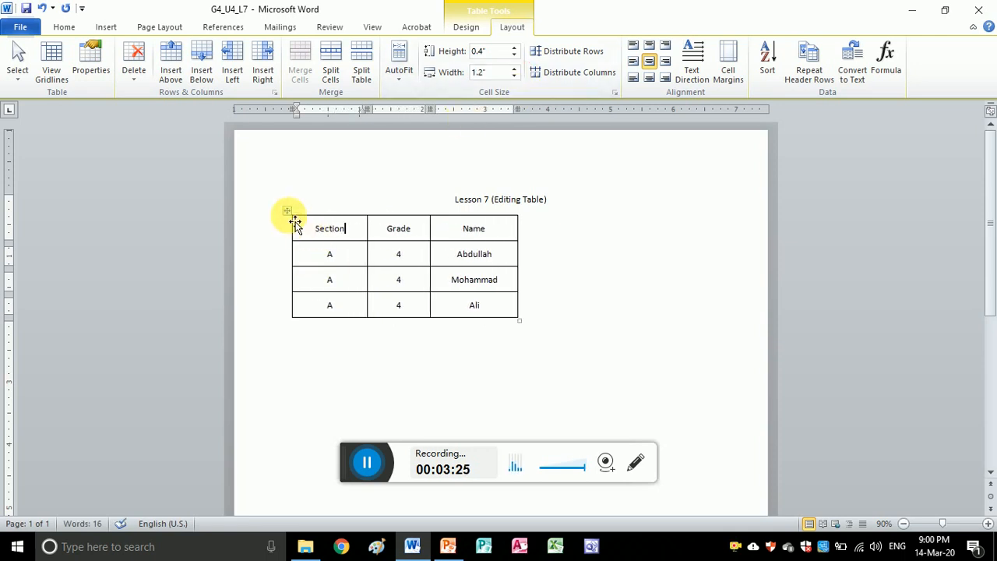
- AutoFit the whole table to its contents
{"action": "left_click", "coordinate": [289, 212]}
{"action": "left_click", "coordinate": [399, 62]}
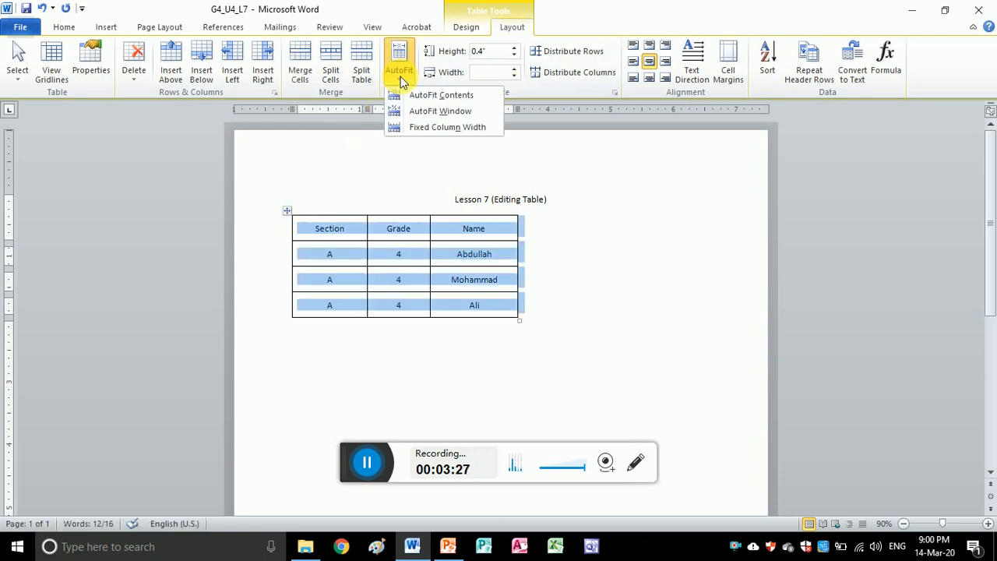
{"action": "left_click", "coordinate": [431, 97]}
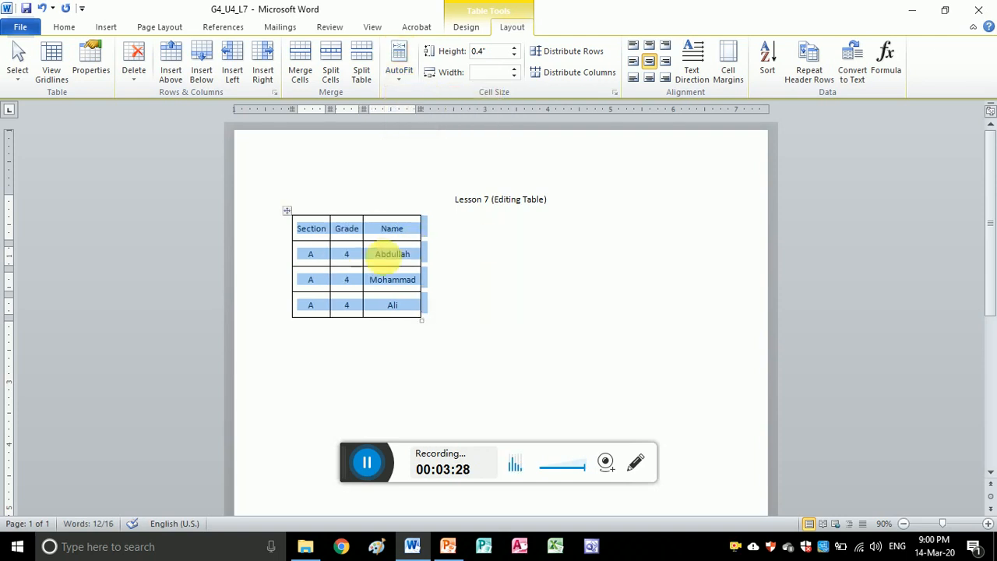
- AutoFit the whole table to the window so it spans the page width
{"action": "left_click", "coordinate": [400, 84]}
{"action": "left_click", "coordinate": [456, 111]}
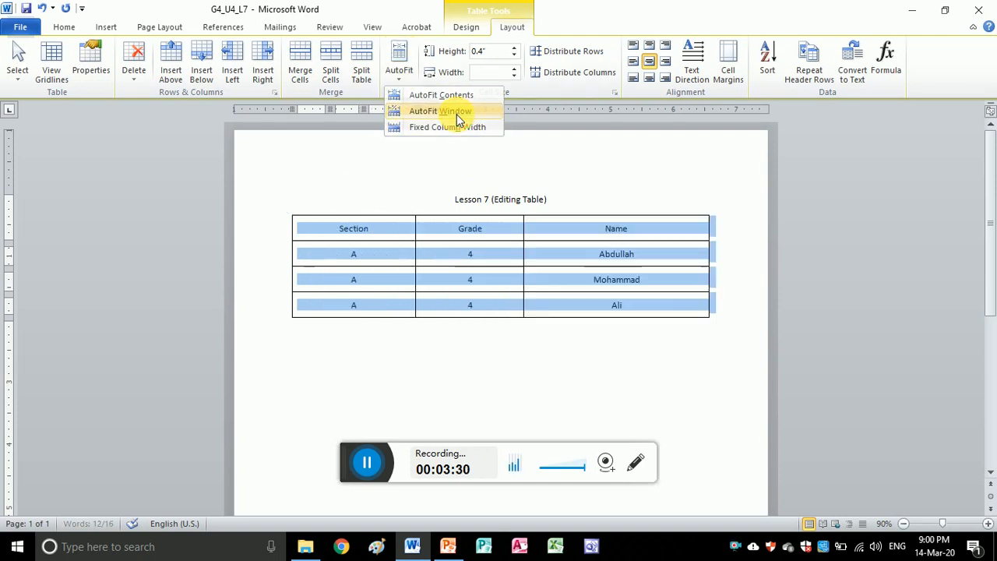
{"action": "left_click", "coordinate": [436, 281]}
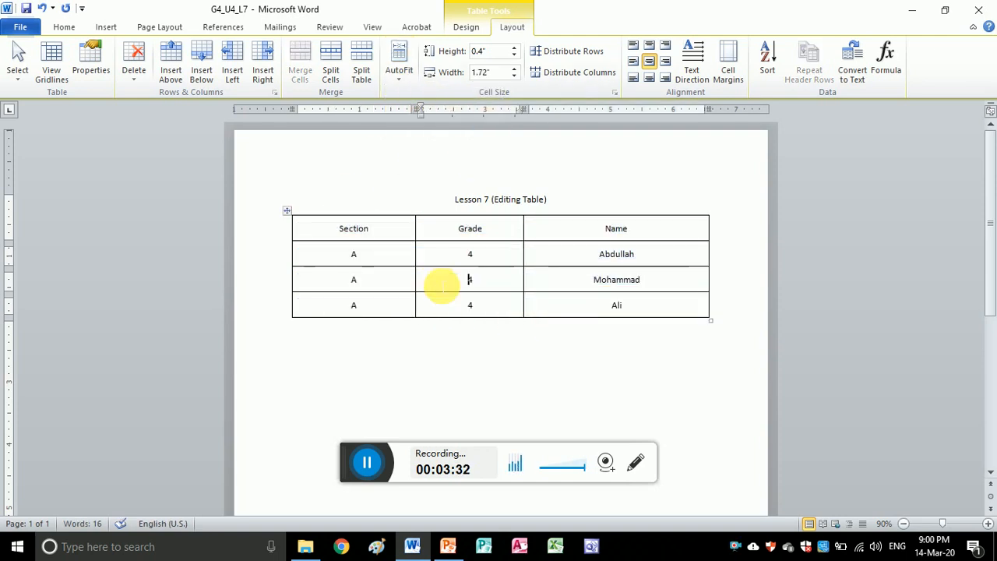
{"action": "left_click", "coordinate": [286, 211]}
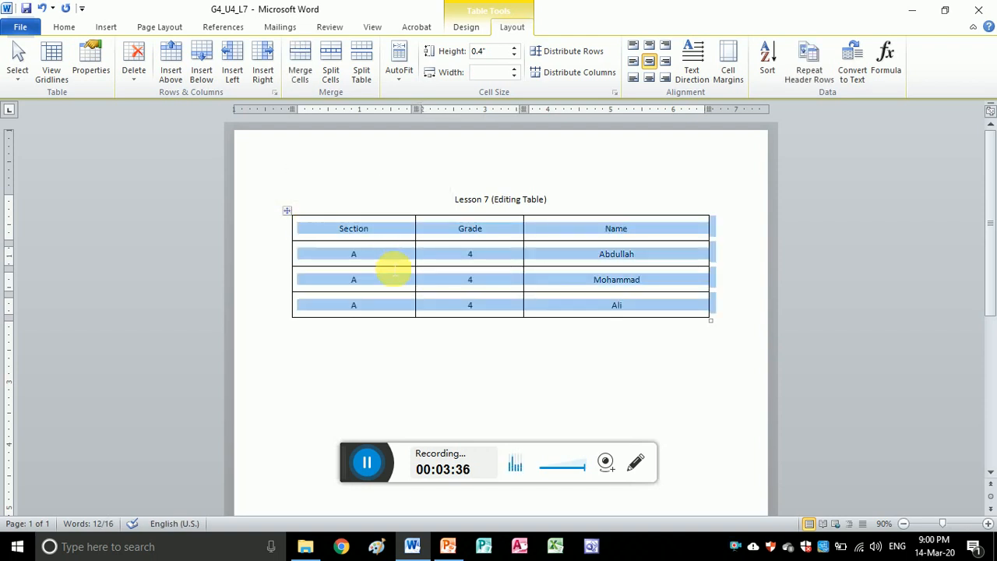
{"action": "left_click", "coordinate": [397, 82]}
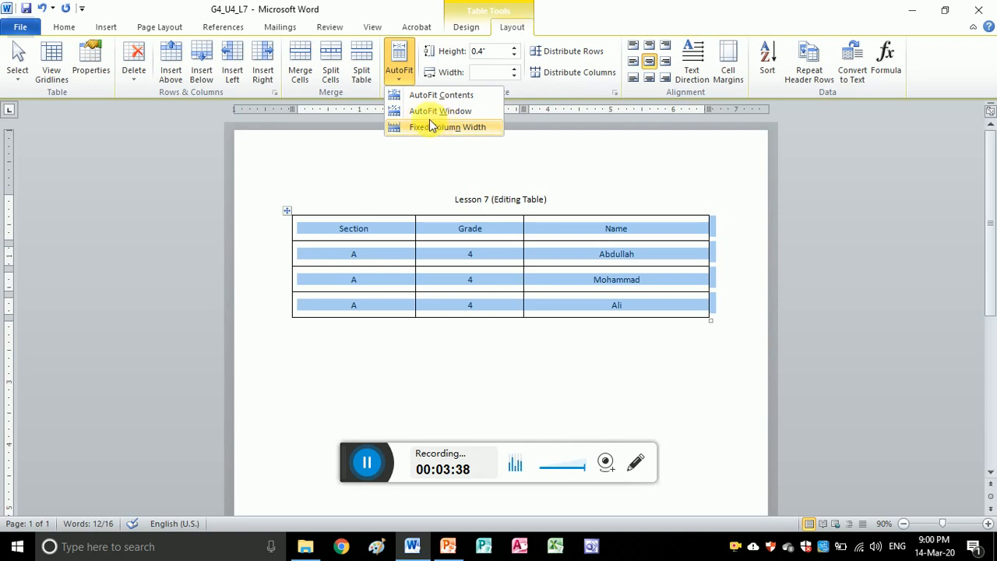
{"action": "left_click", "coordinate": [438, 113]}
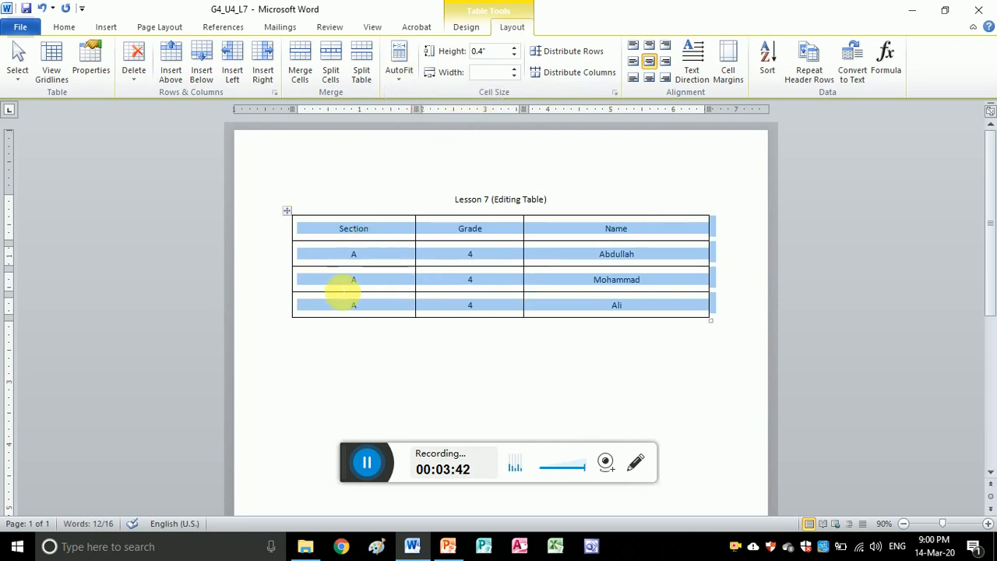
{"action": "left_click", "coordinate": [353, 254]}
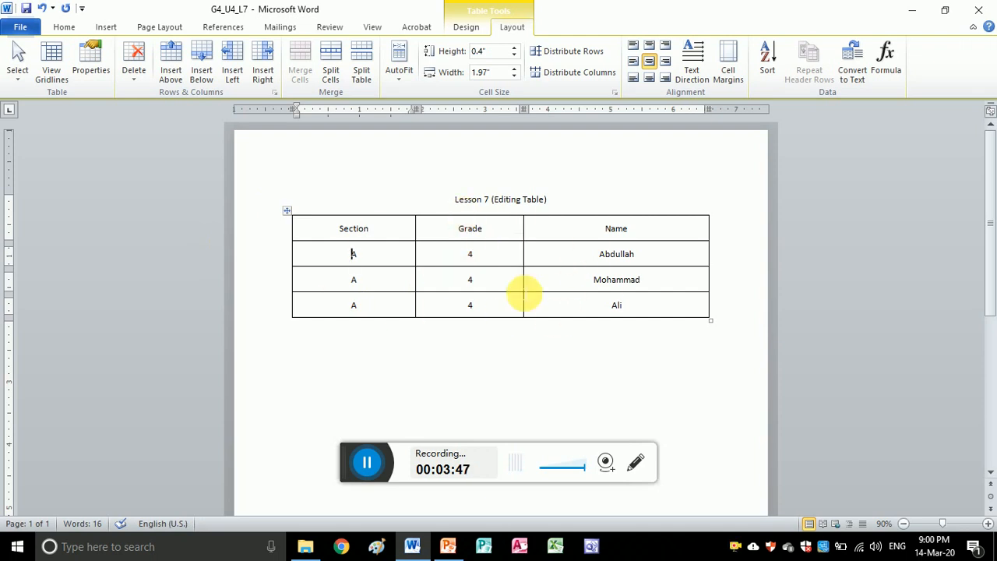
- Switch to the PowerPoint lesson, read slide 5 on deleting rows or columns and merging cells, and return to the Word document
{"action": "left_click", "coordinate": [448, 545]}
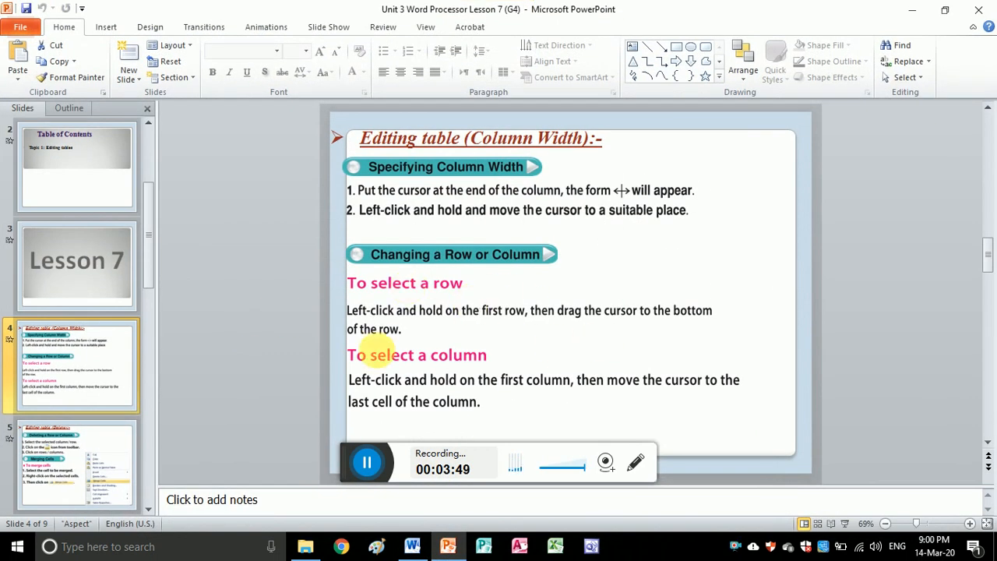
{"action": "left_click", "coordinate": [105, 434]}
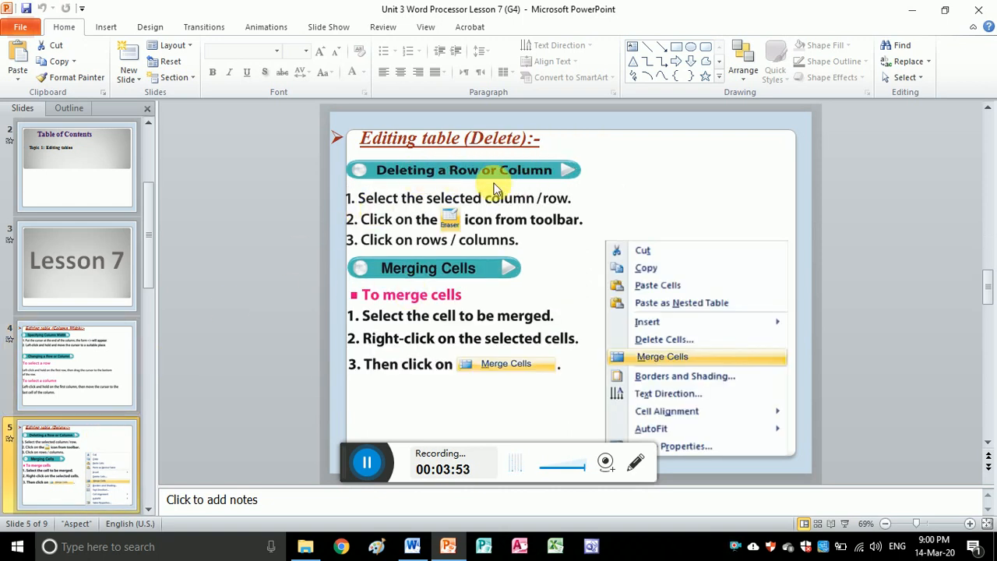
{"action": "left_click", "coordinate": [912, 10]}
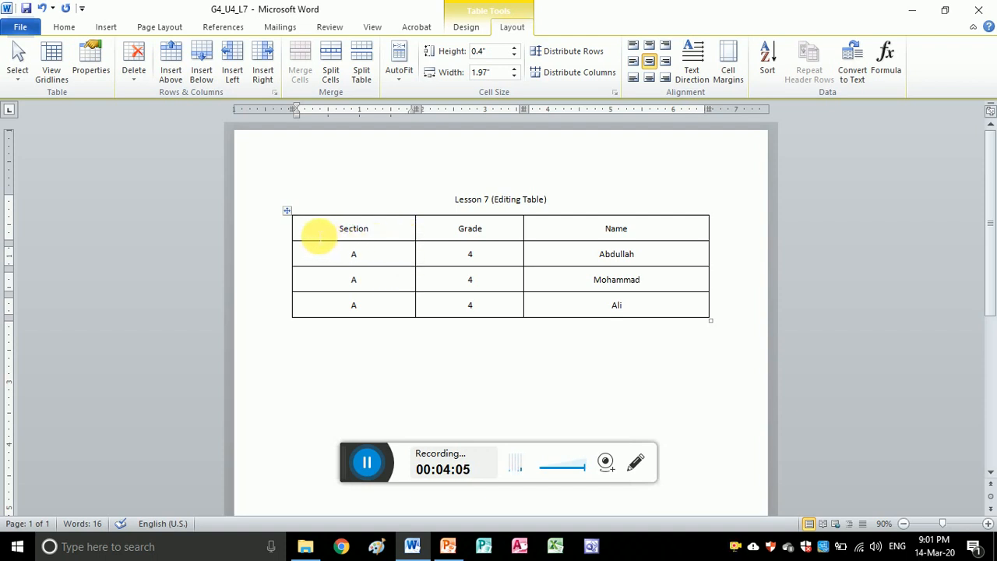
- Select the table's header row, switch the selection to the Grade column, and clear it
{"action": "left_click_drag", "start_coordinate": [319, 234], "coordinate": [641, 232]}
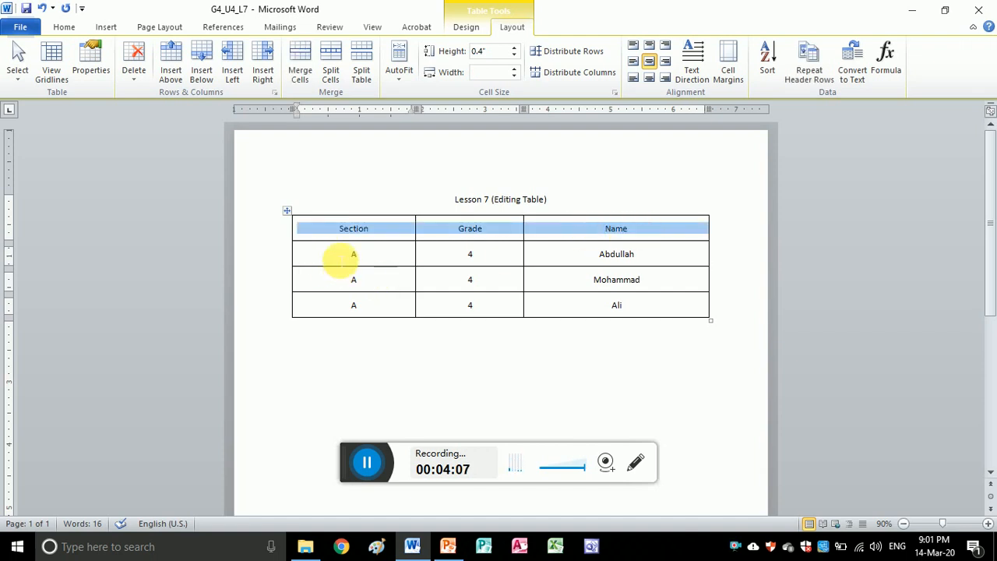
{"action": "left_click_drag", "start_coordinate": [439, 234], "coordinate": [456, 305]}
{"action": "key", "text": "ctrl+z"}
{"action": "left_click", "coordinate": [390, 261]}
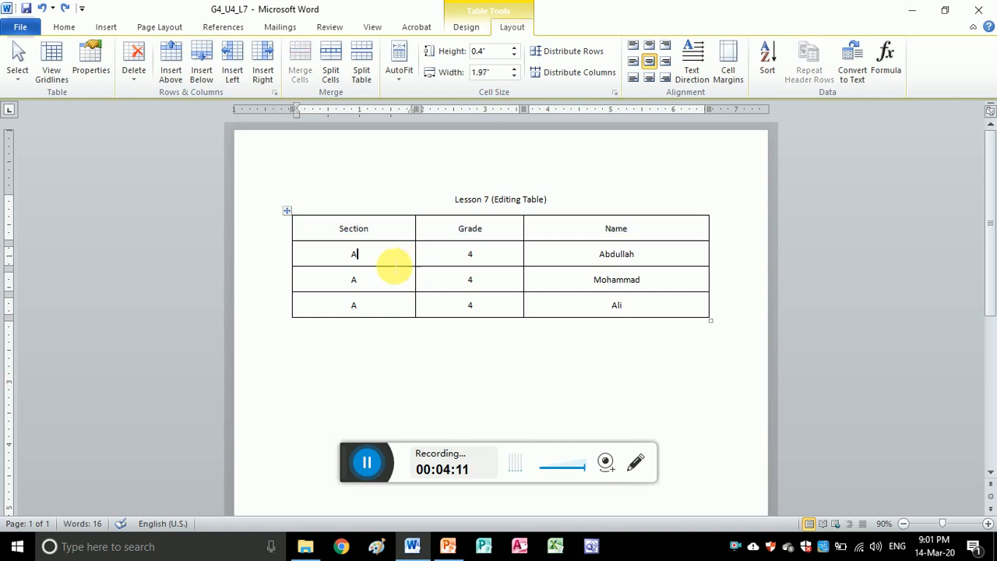
- Delete the table's last row using the Delete entire row option
{"action": "left_click_drag", "start_coordinate": [336, 305], "coordinate": [602, 304]}
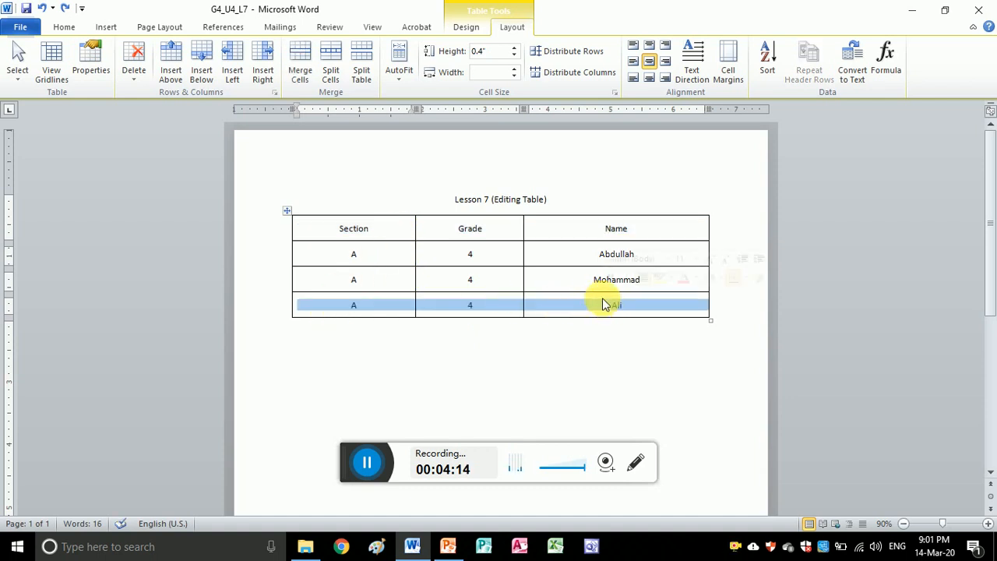
{"action": "right_click", "coordinate": [381, 306]}
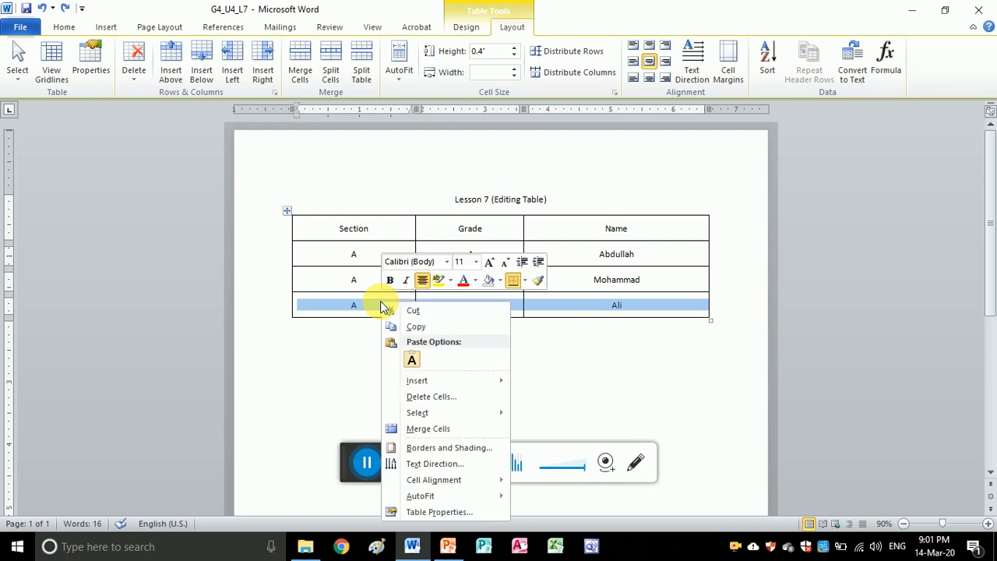
{"action": "left_click", "coordinate": [477, 399]}
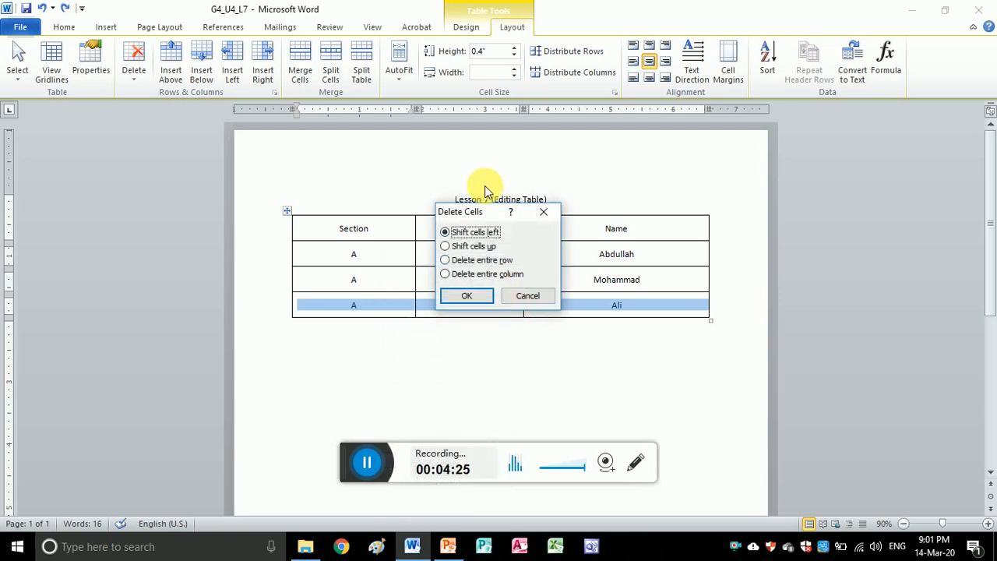
{"action": "left_click_drag", "start_coordinate": [492, 206], "coordinate": [617, 167]}
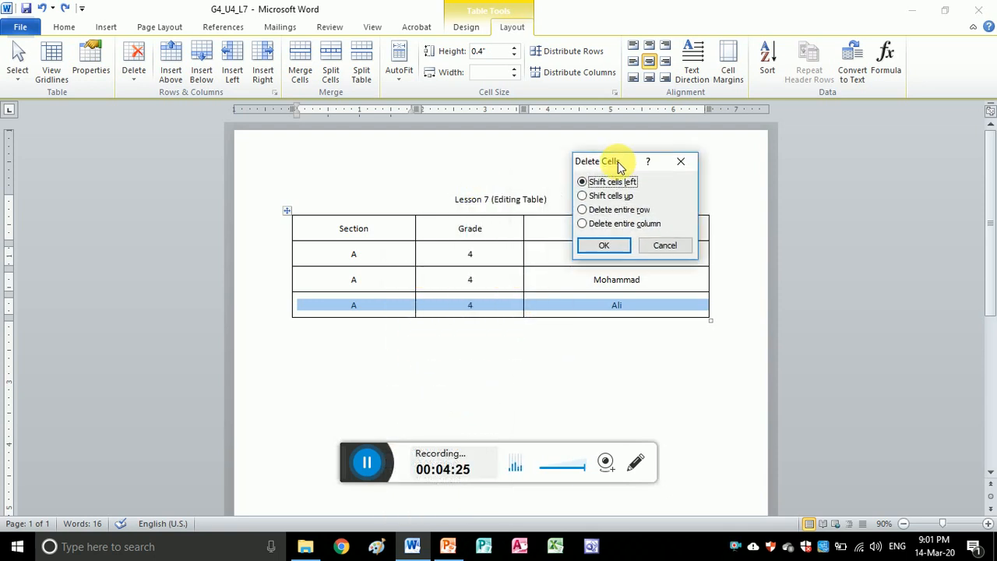
{"action": "left_click", "coordinate": [612, 212]}
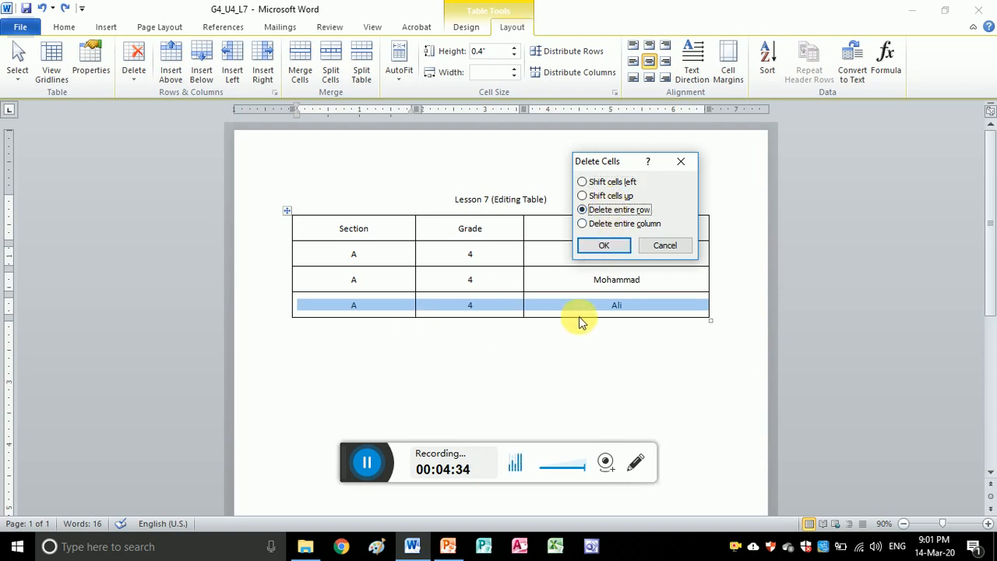
{"action": "left_click", "coordinate": [606, 246]}
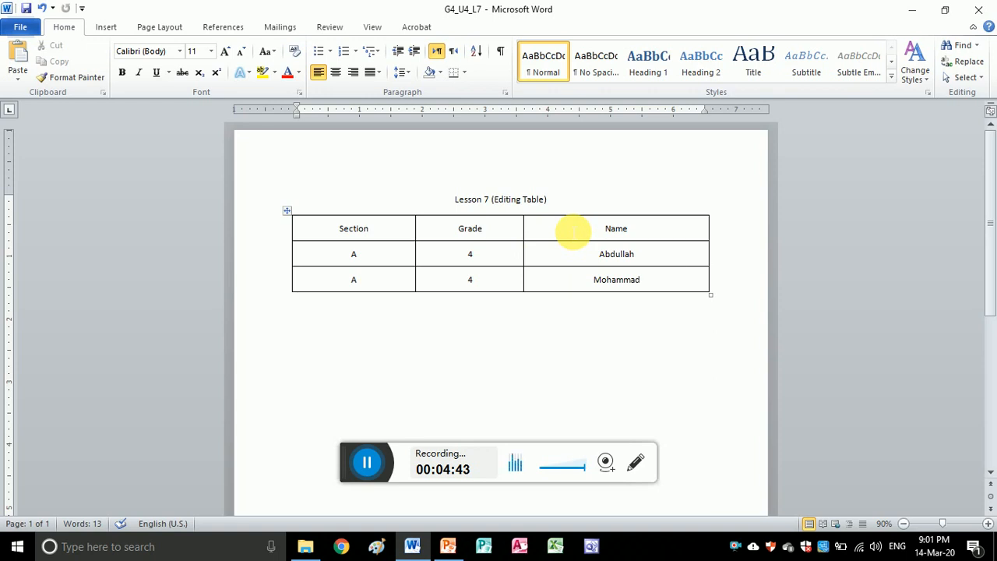
- Delete the Name column from the table
{"action": "left_click_drag", "start_coordinate": [572, 233], "coordinate": [580, 282]}
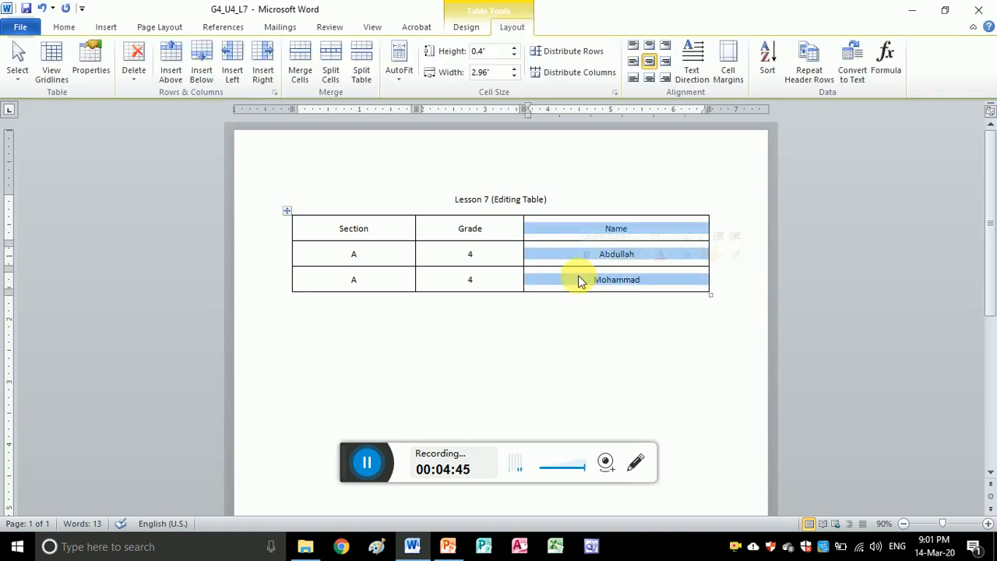
{"action": "right_click", "coordinate": [560, 233]}
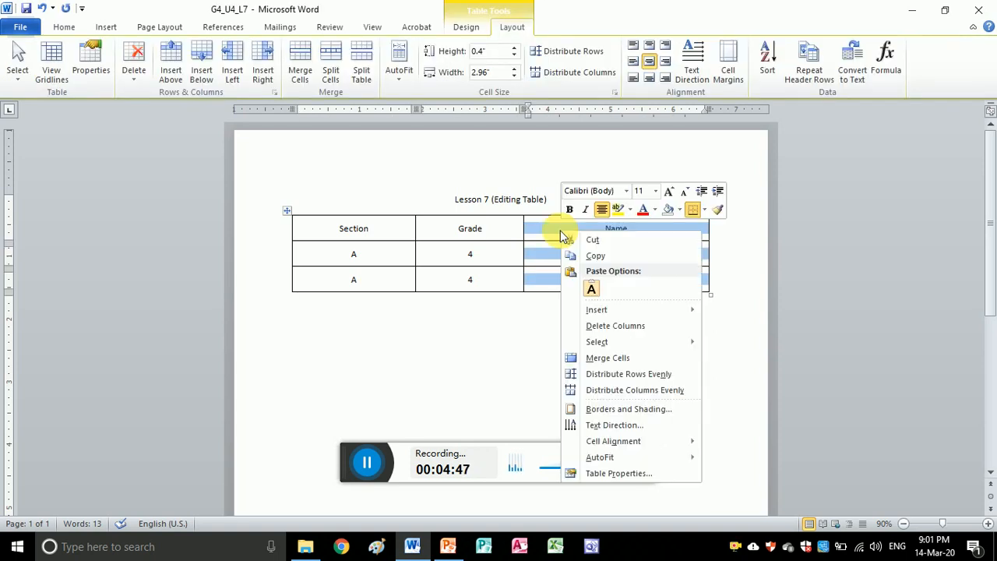
{"action": "left_click", "coordinate": [614, 325]}
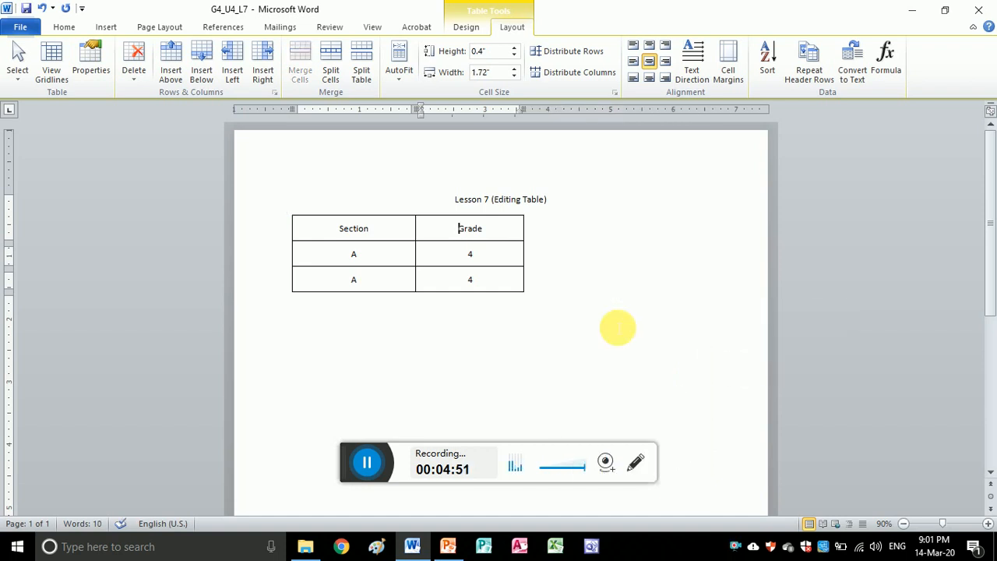
- Undo the column and row deletions to restore the full table, and clear the selection
{"action": "key", "text": "ctrl+z"}
{"action": "key", "text": "ctrl+z"}
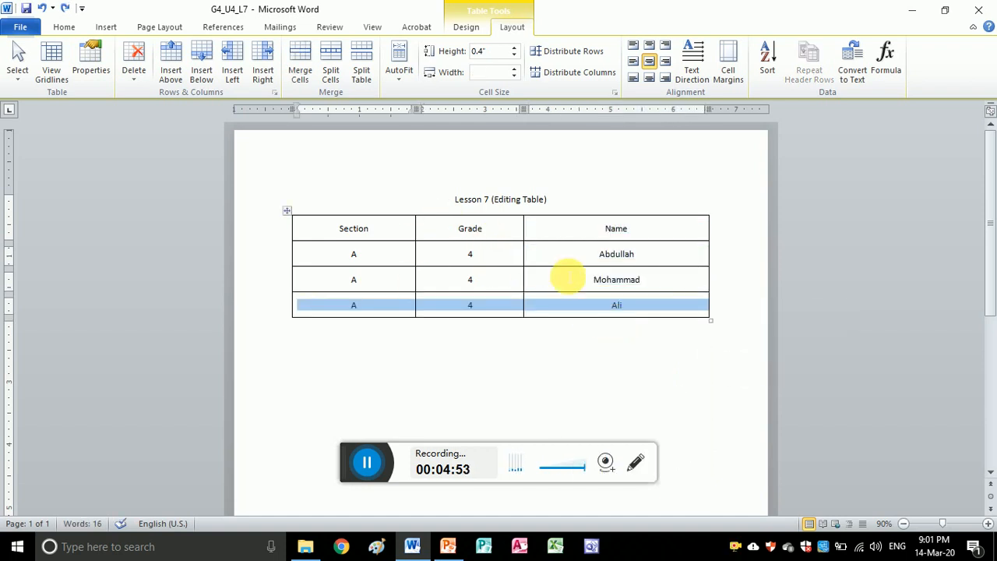
{"action": "left_click", "coordinate": [567, 276]}
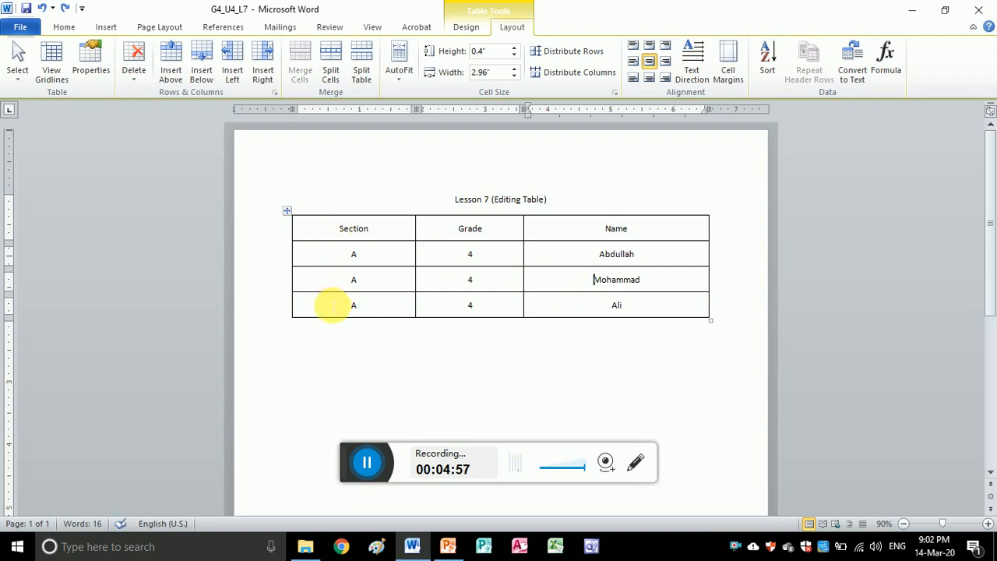
- Erase the last row's bottom border with the Eraser, undoing the accidental erasure of the line above its Section cell
{"action": "left_click", "coordinate": [466, 28]}
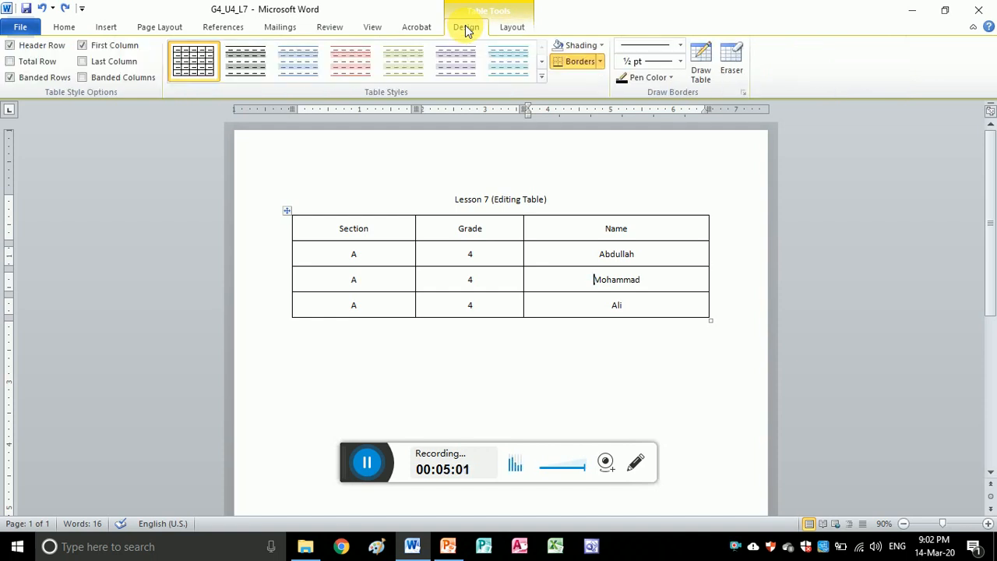
{"action": "left_click", "coordinate": [733, 66]}
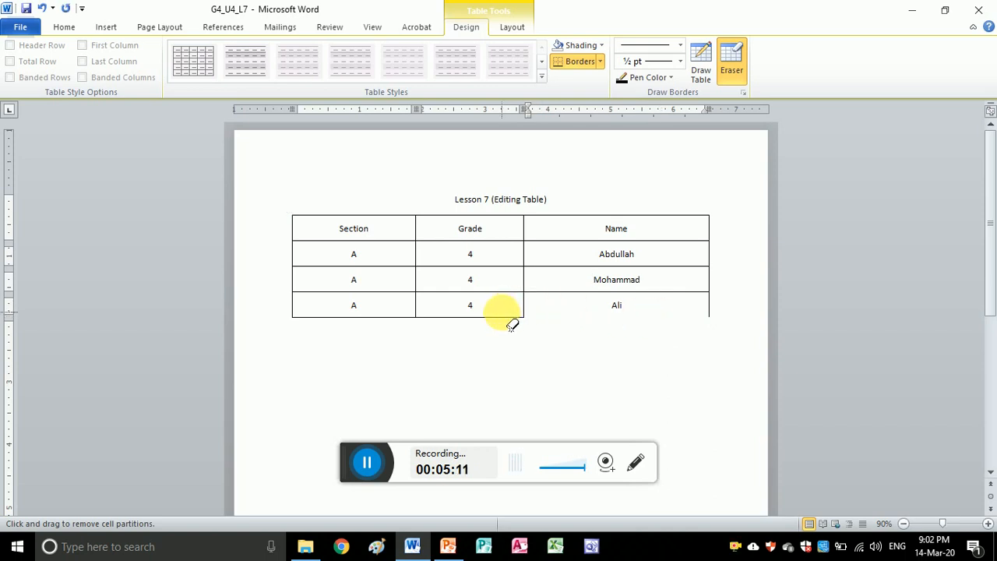
{"action": "left_click_drag", "start_coordinate": [509, 328], "coordinate": [444, 322]}
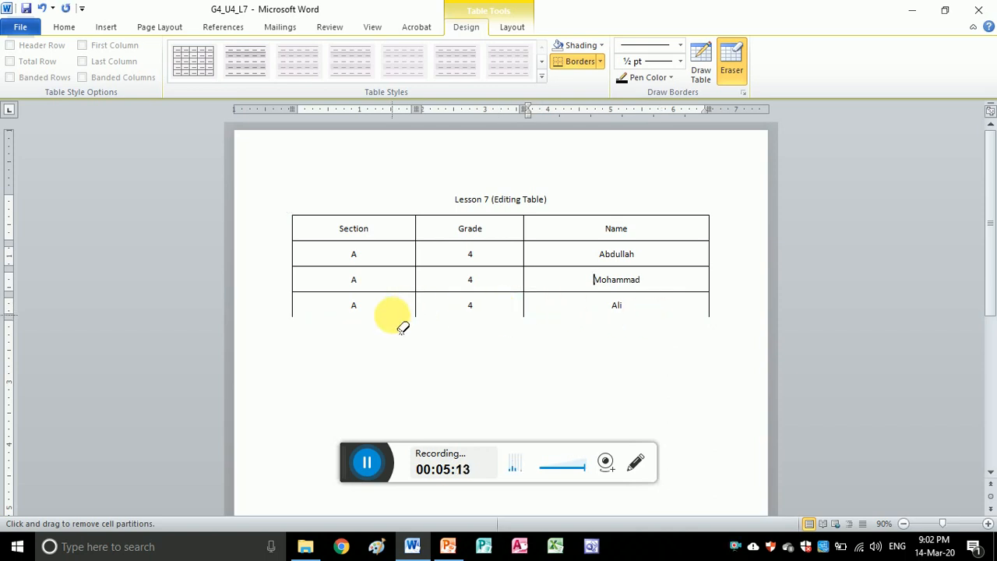
{"action": "left_click", "coordinate": [377, 301]}
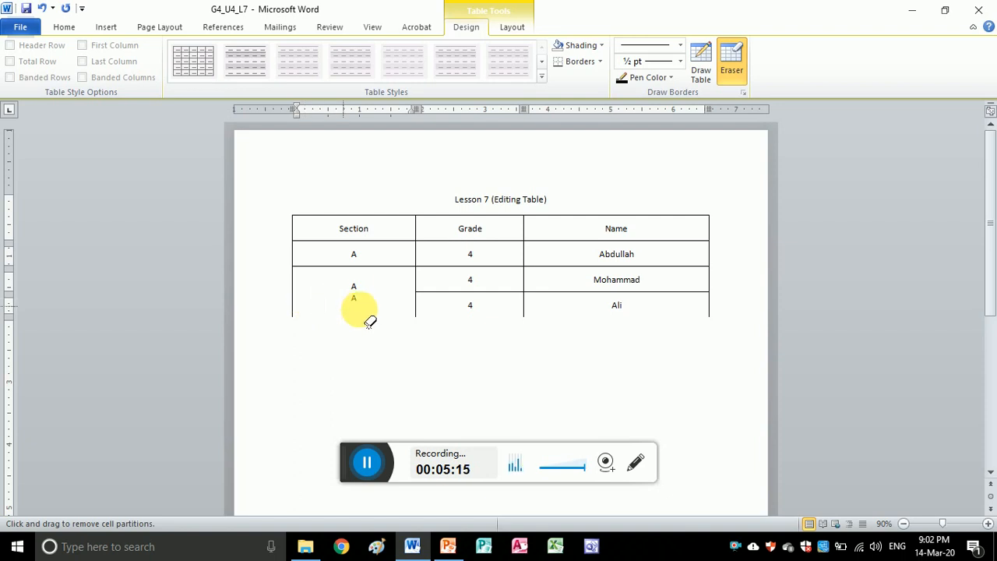
{"action": "key", "text": "ctrl+z"}
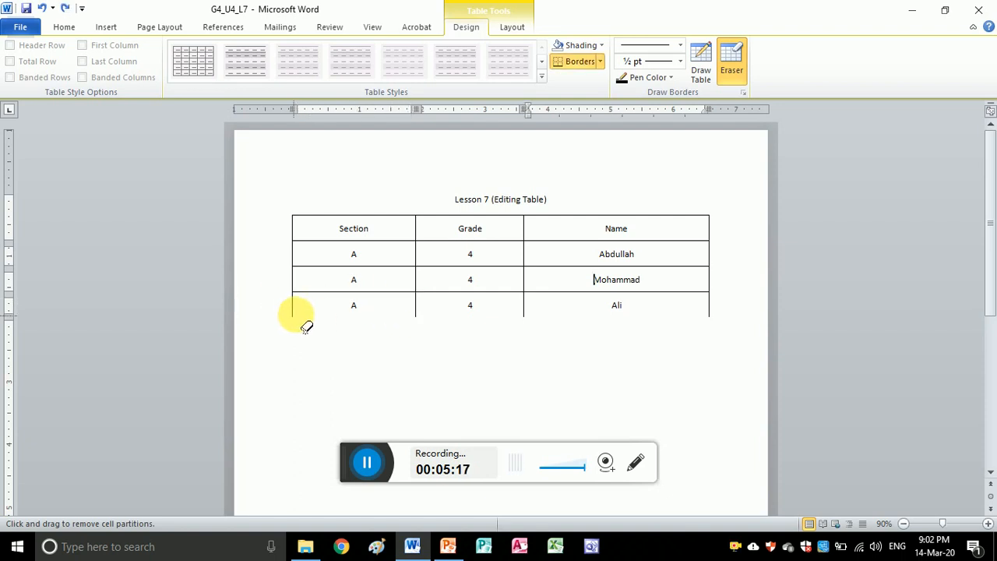
- Erase the last row's remaining vertical borders with the Eraser and put the tool away
{"action": "left_click", "coordinate": [416, 306]}
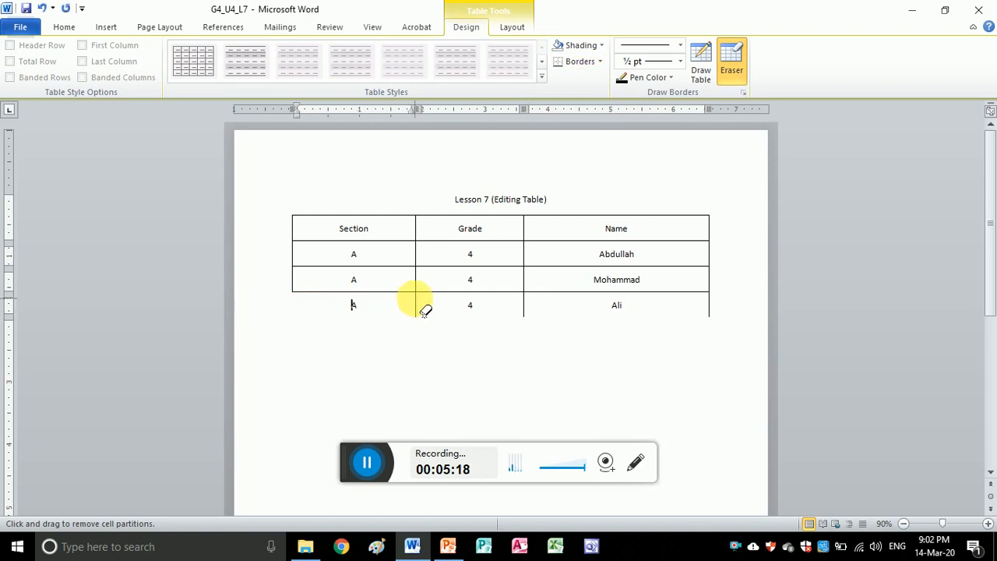
{"action": "left_click", "coordinate": [524, 304]}
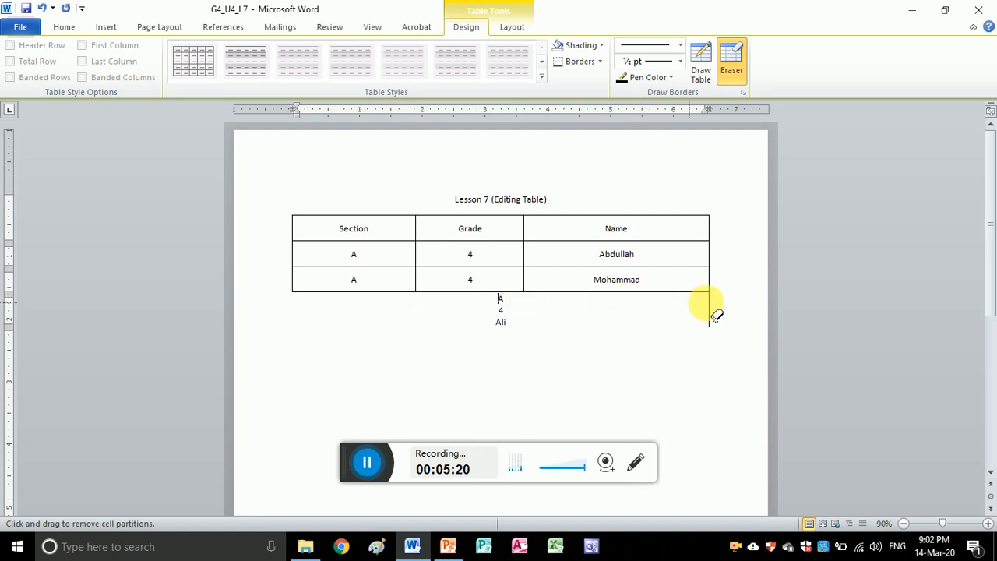
{"action": "left_click", "coordinate": [708, 307]}
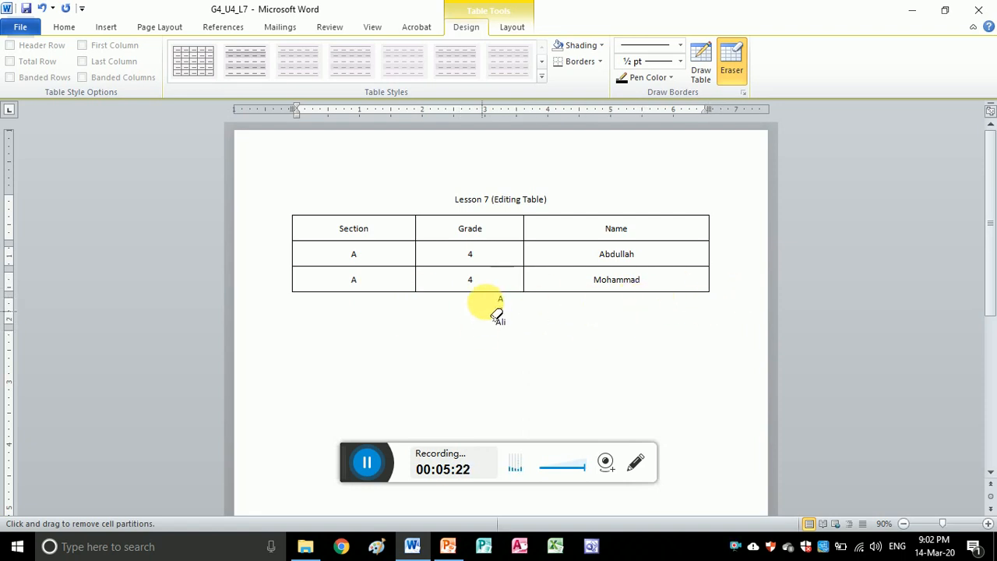
{"action": "left_click", "coordinate": [731, 66]}
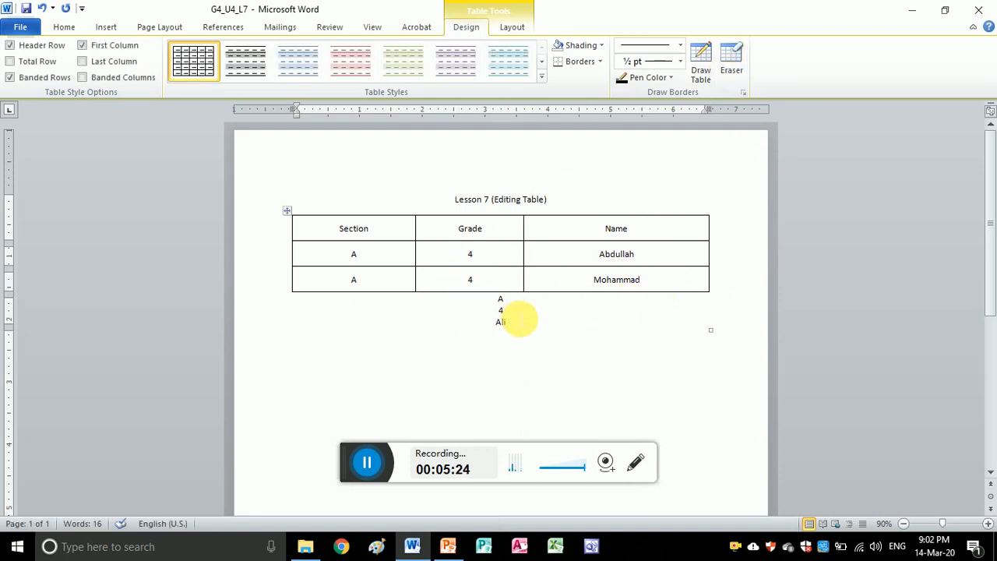
- Undo the border erasures to restore the table's last row
{"action": "mouse_move", "coordinate": [510, 328]}
{"action": "left_mouse_down"}
{"action": "mouse_move", "coordinate": [498, 305]}
{"action": "mouse_move", "coordinate": [507, 330]}
{"action": "left_mouse_up"}
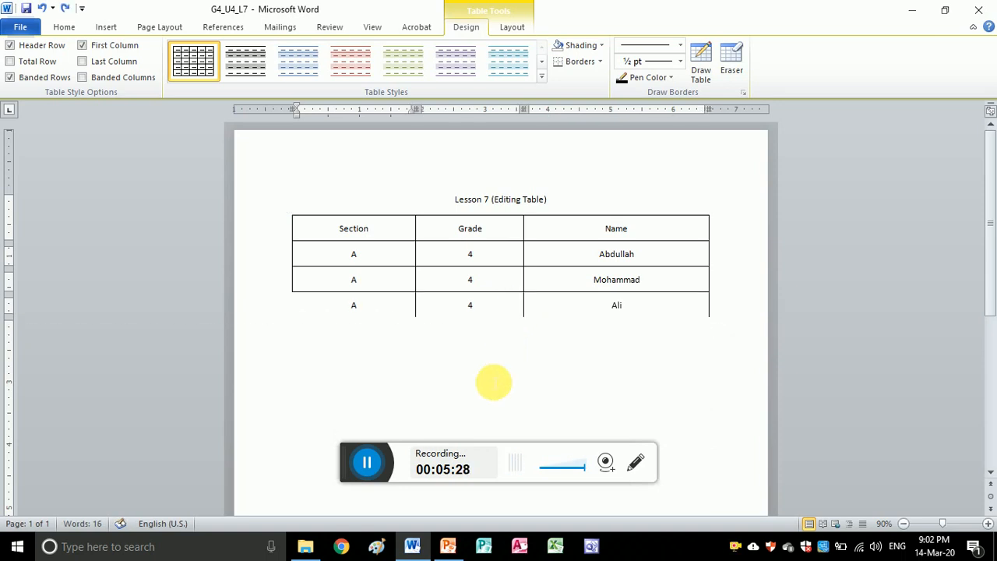
{"action": "key", "text": "ctrl+z"}
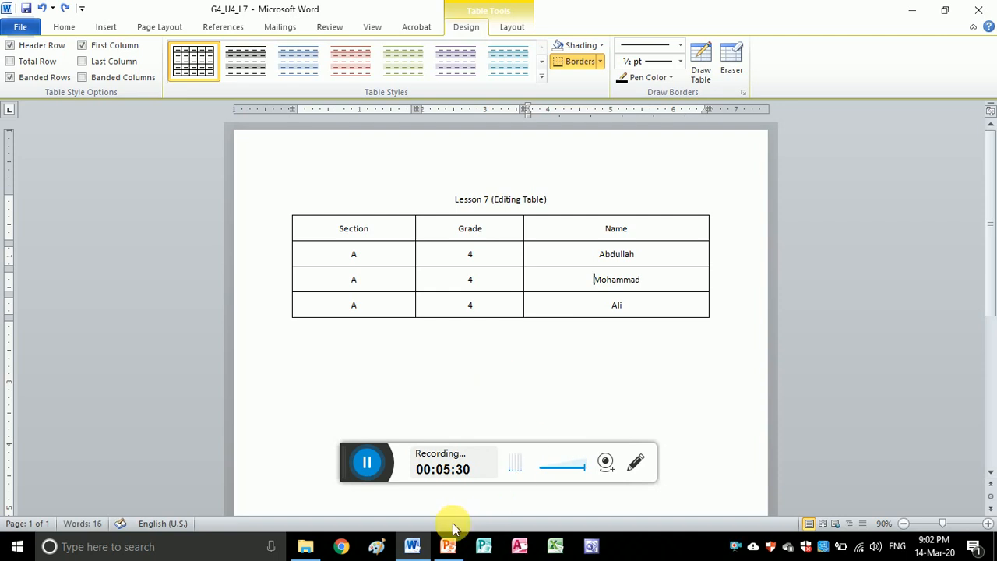
- Switch to the PowerPoint lesson, read the merging cells instructions on slide 5, and return to the Word document
{"action": "left_click", "coordinate": [448, 546]}
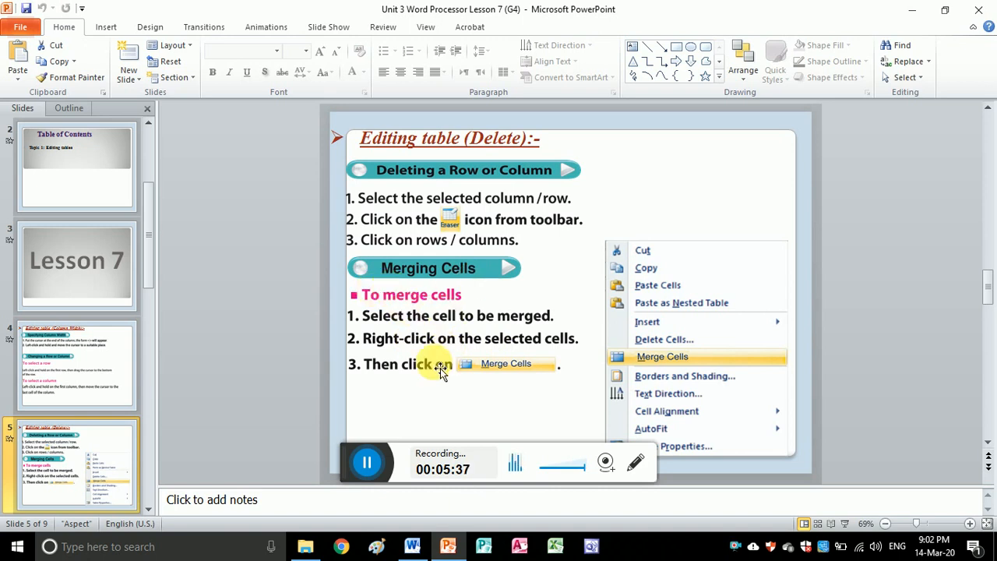
{"action": "left_click", "coordinate": [450, 546]}
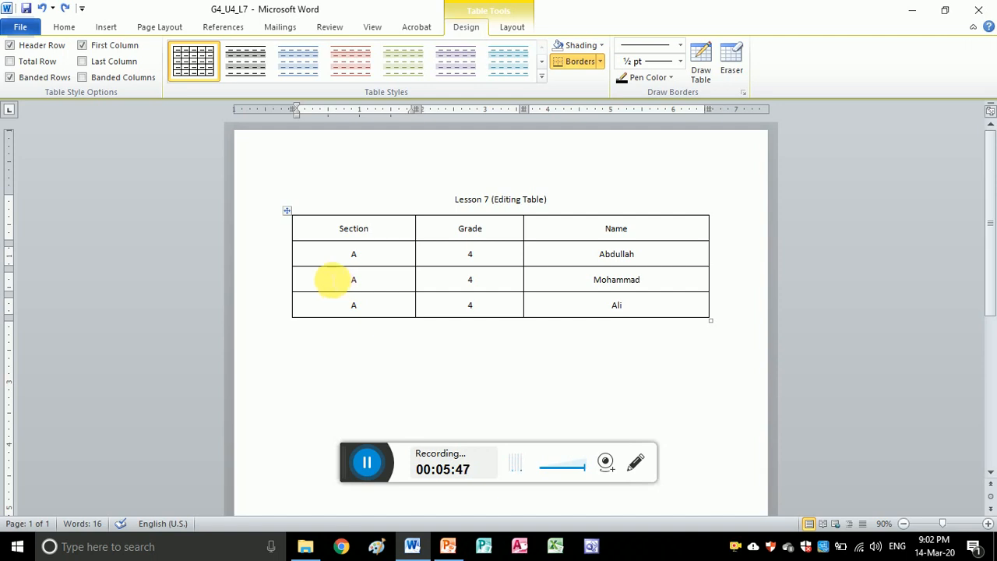
- Merge the three cells below the Section header into one cell
{"action": "left_click_drag", "start_coordinate": [329, 256], "coordinate": [340, 304]}
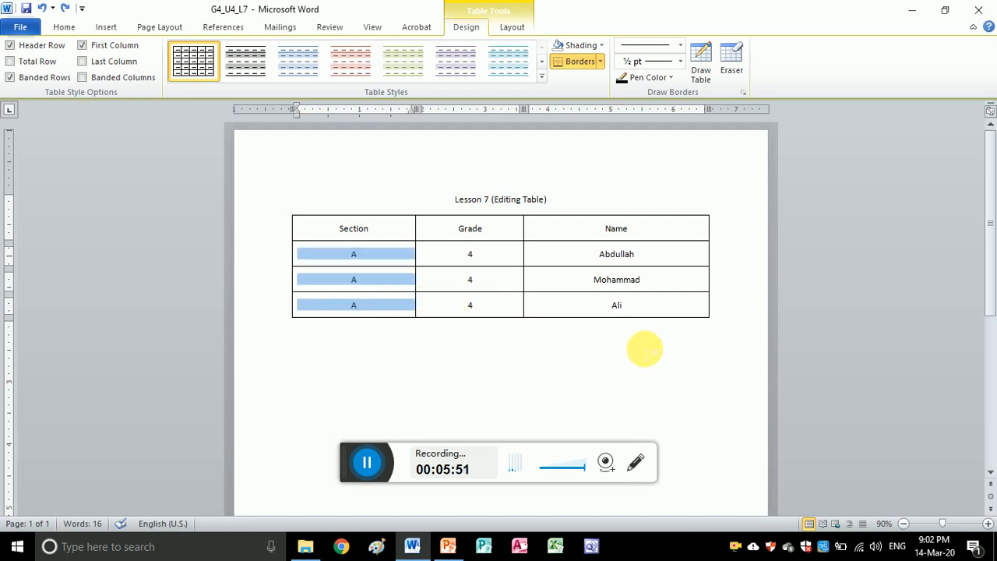
{"action": "left_click", "coordinate": [352, 253]}
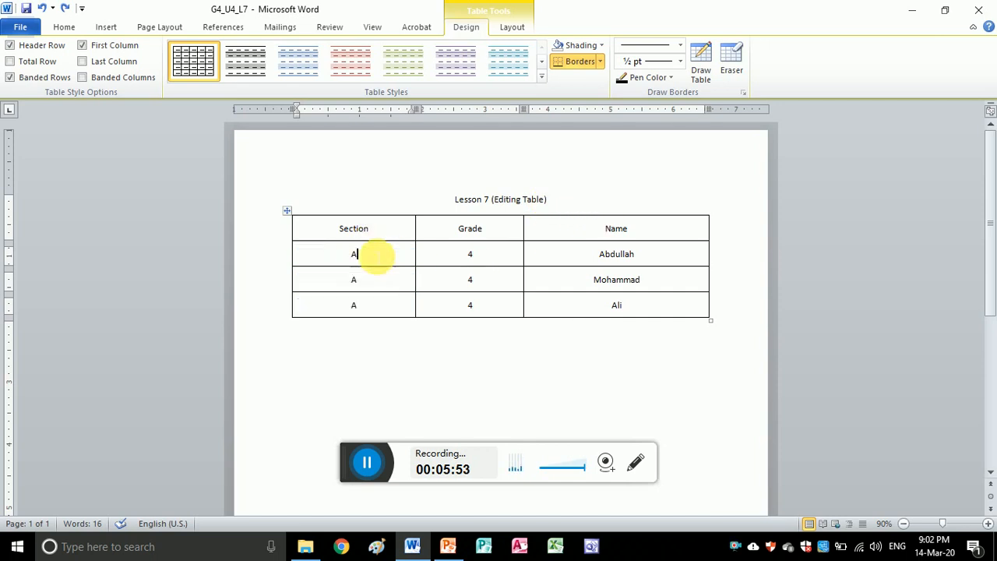
{"action": "left_click_drag", "start_coordinate": [352, 253], "coordinate": [363, 298]}
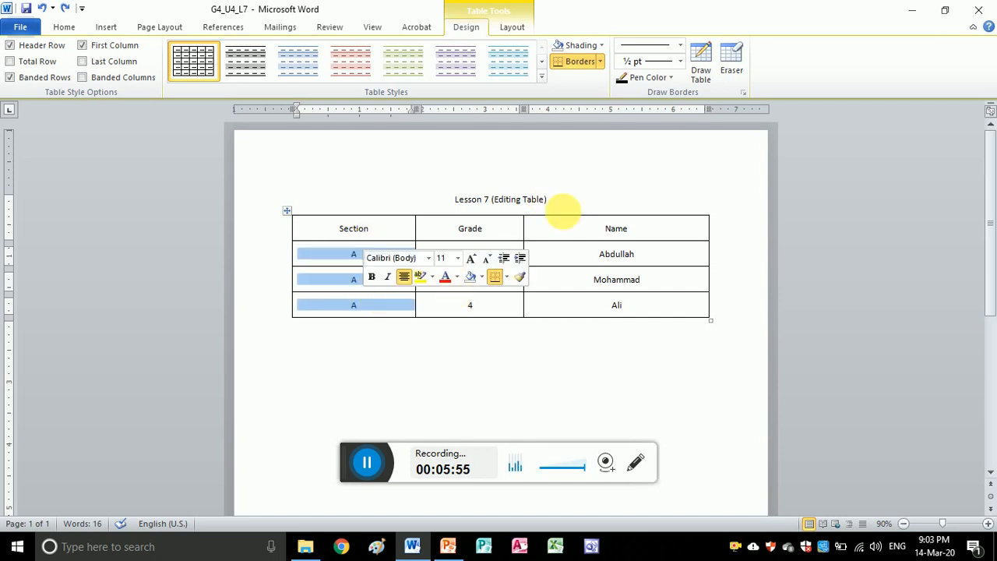
{"action": "left_click", "coordinate": [511, 31]}
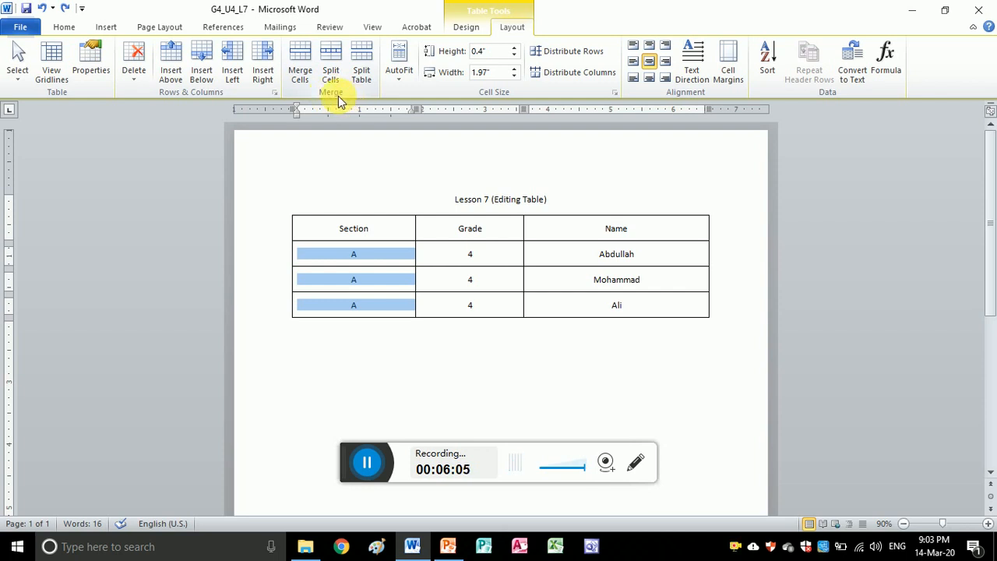
{"action": "left_click", "coordinate": [298, 59]}
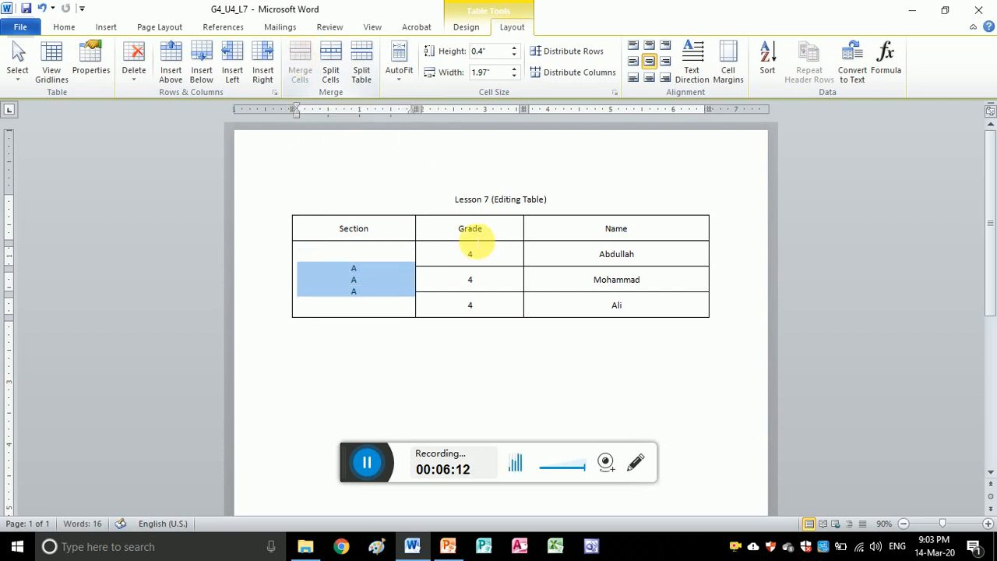
- Select the three cells below the Grade header, and then the three letters inside the merged Section cell
{"action": "left_click", "coordinate": [469, 254]}
{"action": "left_click_drag", "start_coordinate": [436, 260], "coordinate": [457, 304]}
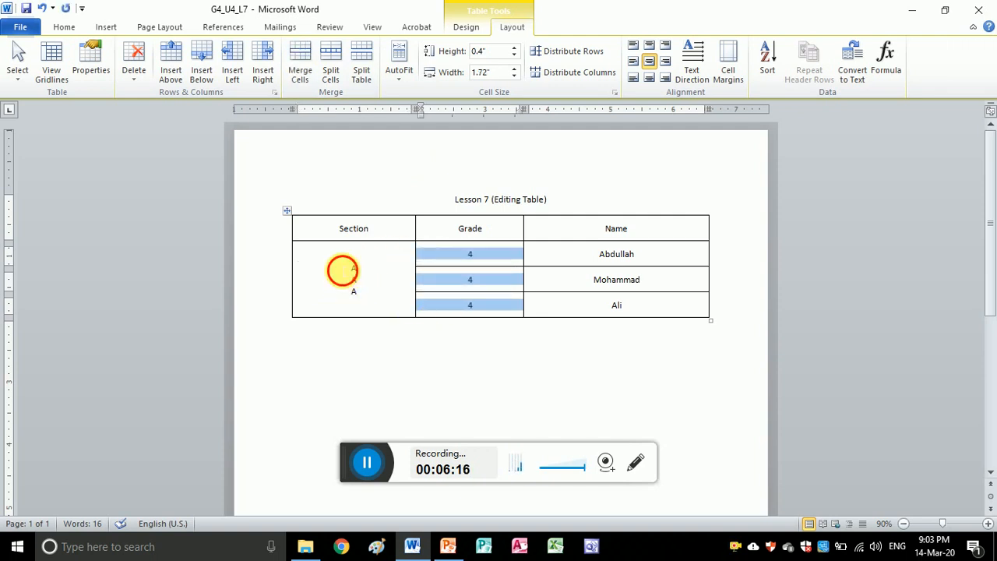
{"action": "left_click_drag", "start_coordinate": [341, 267], "coordinate": [378, 296]}
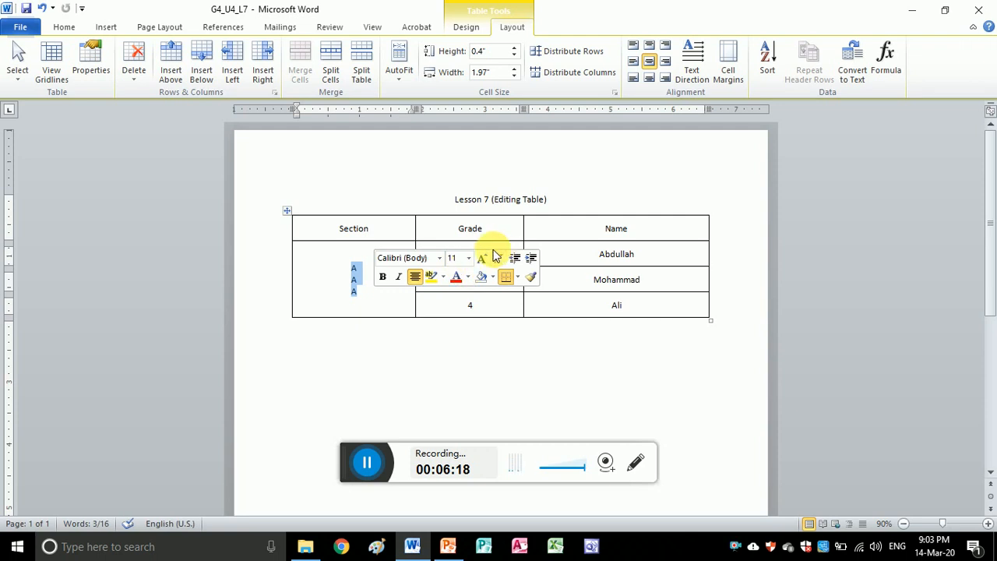
- Undo the merge of the Section cells and the edit before it
{"action": "left_click", "coordinate": [470, 306]}
{"action": "key", "text": "ctrl+z"}
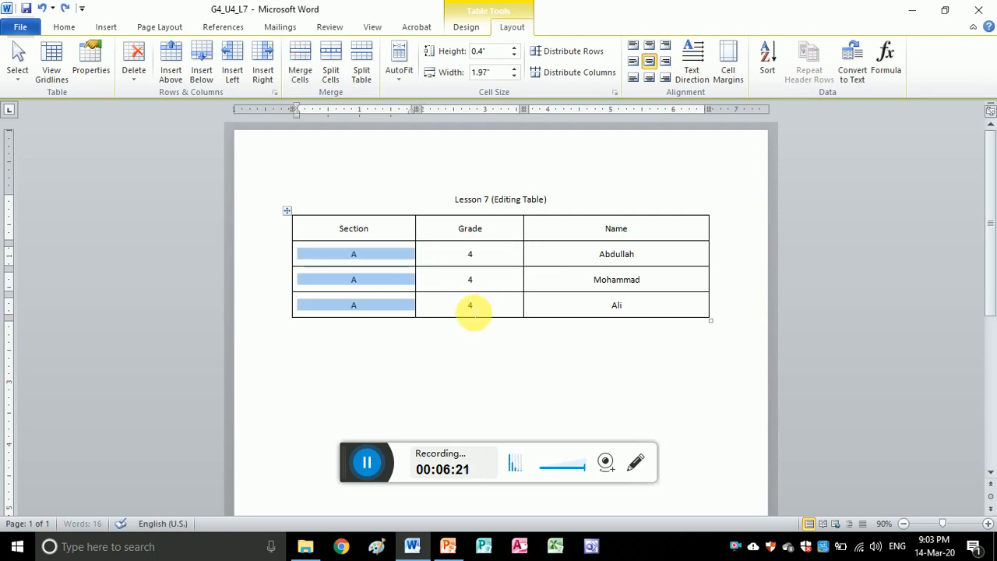
{"action": "key", "text": "ctrl+z"}
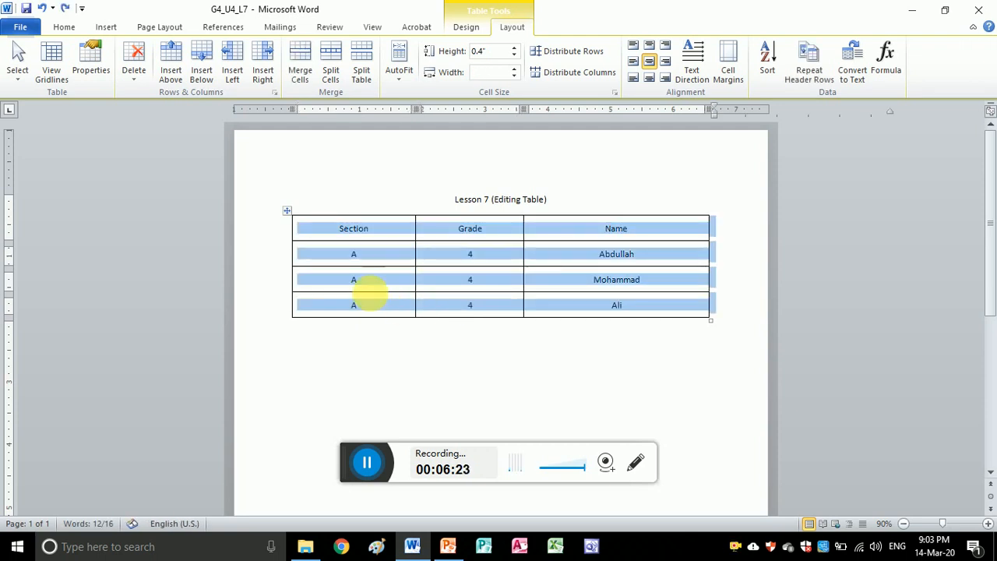
- Merge the Section and Grade header cells into one cell, and undo the merge
{"action": "left_click", "coordinate": [383, 258]}
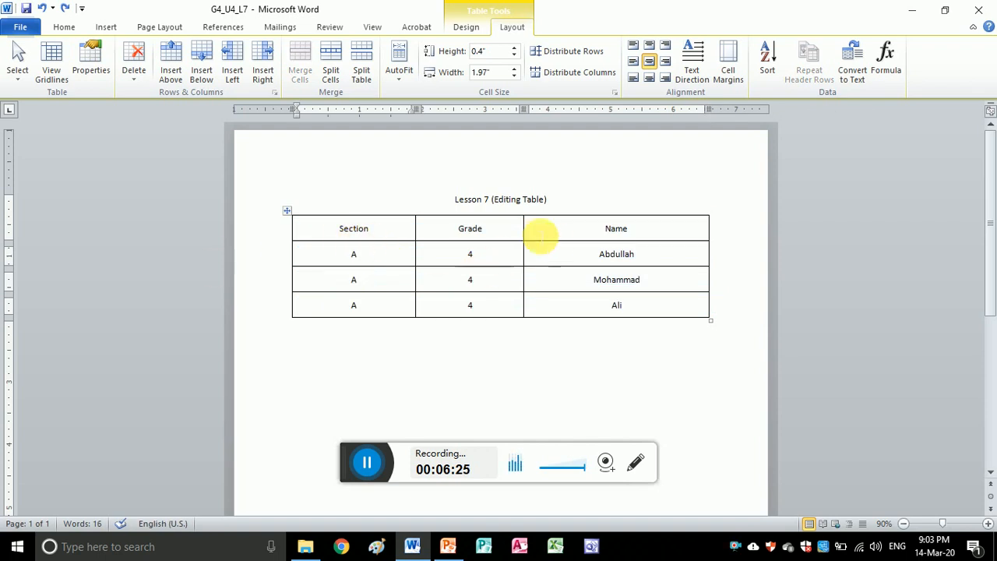
{"action": "left_click_drag", "start_coordinate": [404, 231], "coordinate": [465, 233]}
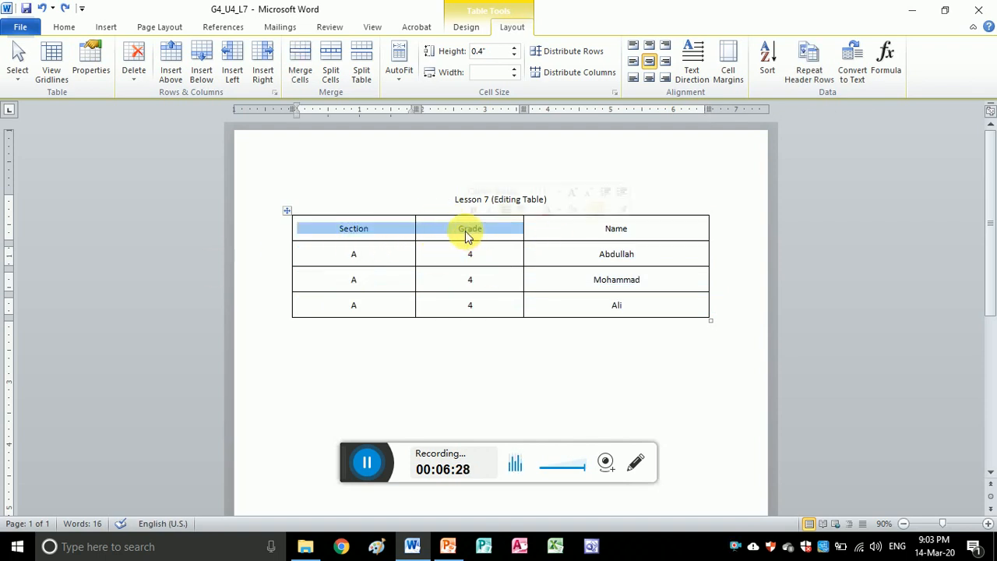
{"action": "left_click", "coordinate": [310, 61]}
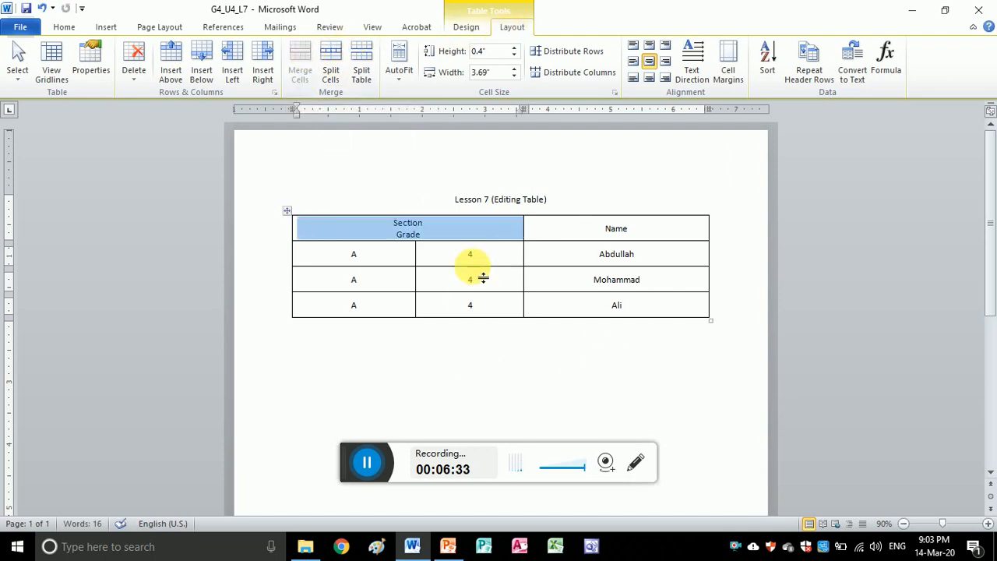
{"action": "key", "text": "ctrl+z"}
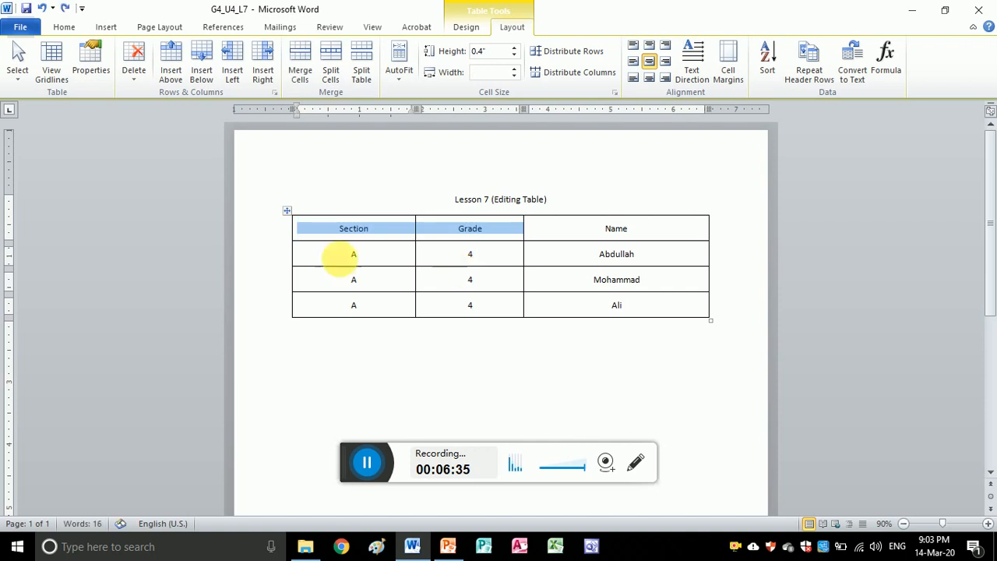
- Switch to the PowerPoint lesson, read slide 6 on dividing cells and drawing borders, and return to the Word document
{"action": "left_click", "coordinate": [451, 549]}
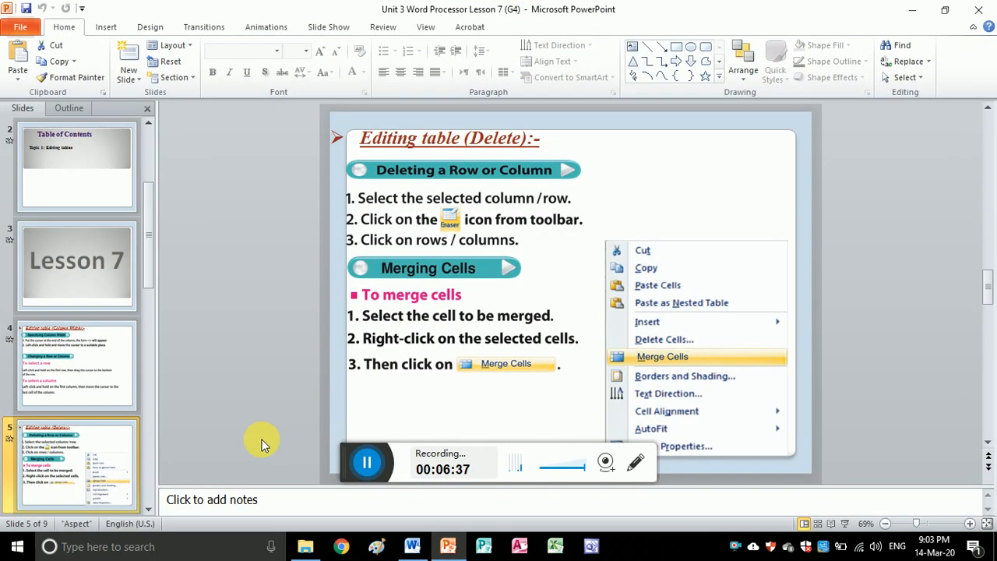
{"action": "scroll", "coordinate": [78, 413], "scroll_direction": "down", "scroll_amount": 2}
{"action": "left_click", "coordinate": [70, 455]}
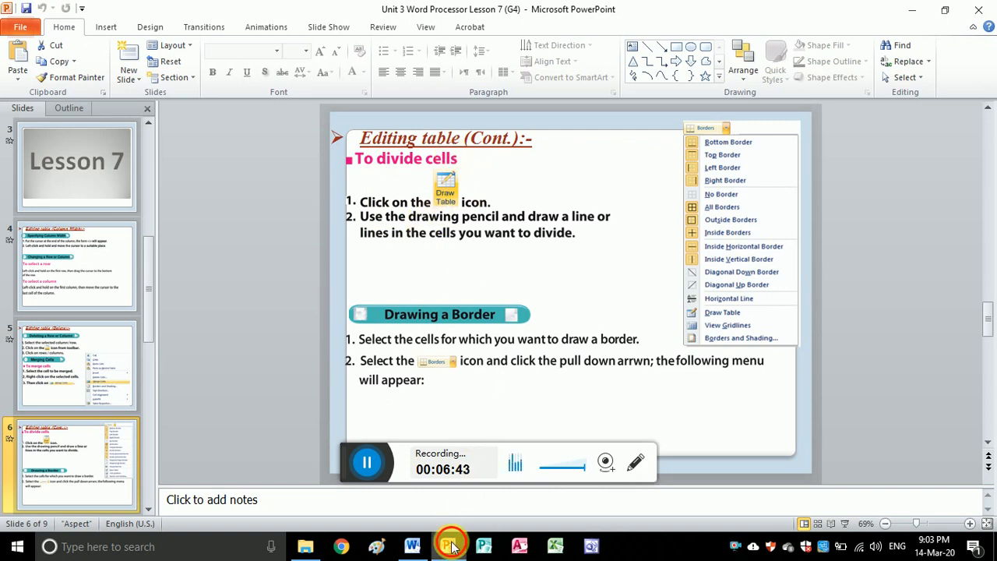
{"action": "left_click", "coordinate": [412, 546]}
- Enlarge the whole table downward at its current width until each row is about 0.73" high
{"action": "left_click", "coordinate": [562, 227]}
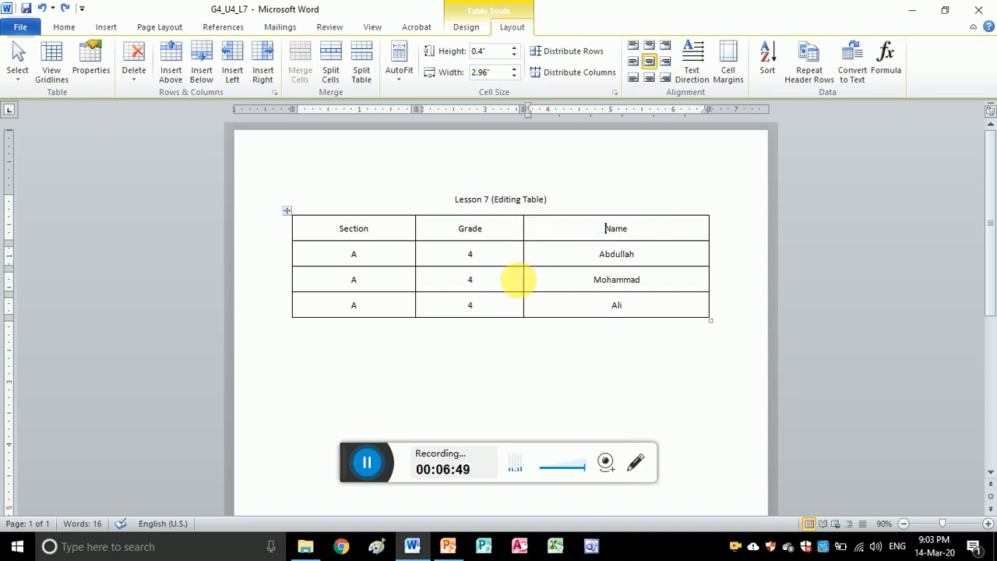
{"action": "left_click_drag", "start_coordinate": [709, 320], "coordinate": [714, 407]}
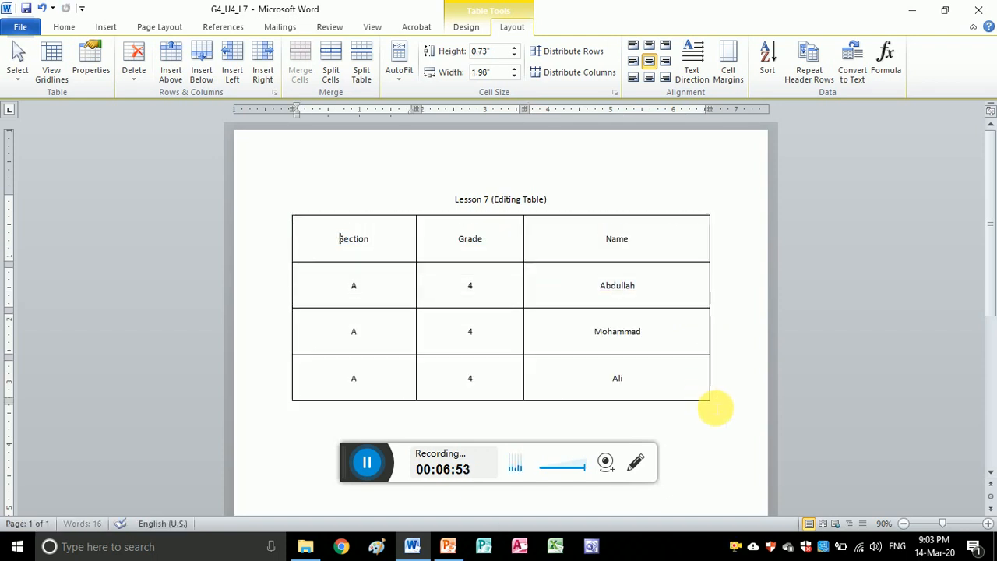
{"action": "left_click", "coordinate": [514, 286]}
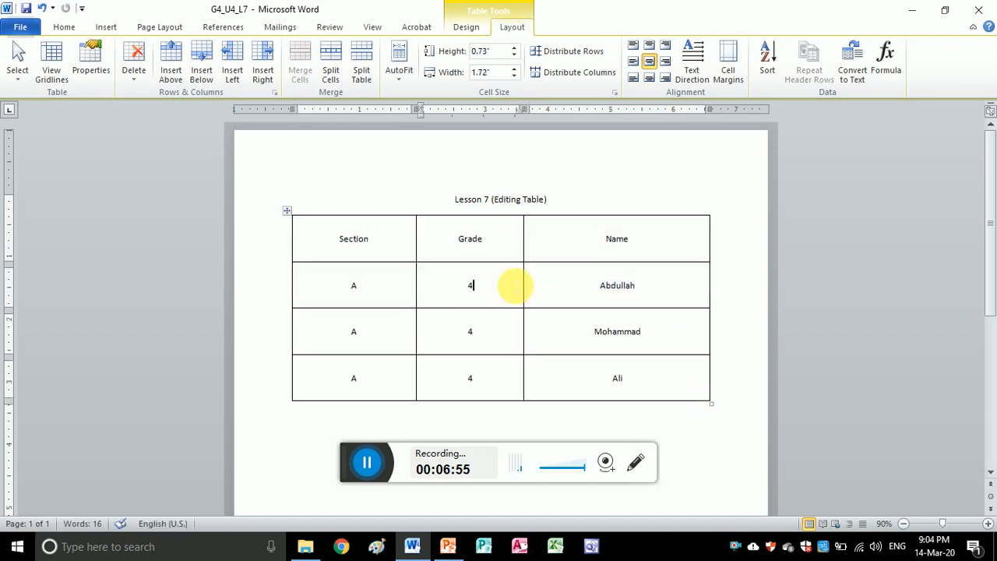
- Use Draw Table to divide the Name header cell with a horizontal line and the Grade header cell with a vertical line
{"action": "left_click", "coordinate": [469, 26]}
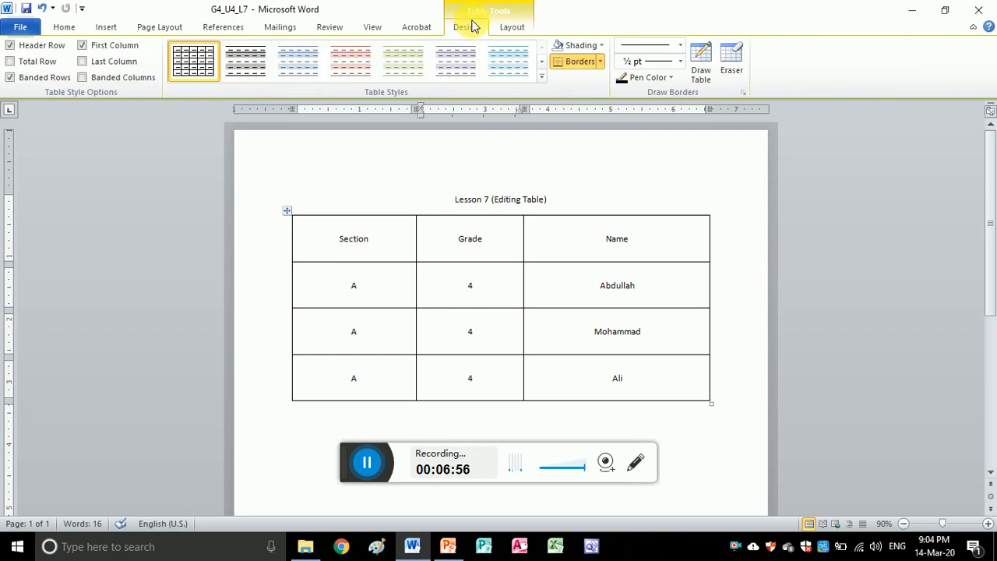
{"action": "left_click", "coordinate": [706, 78]}
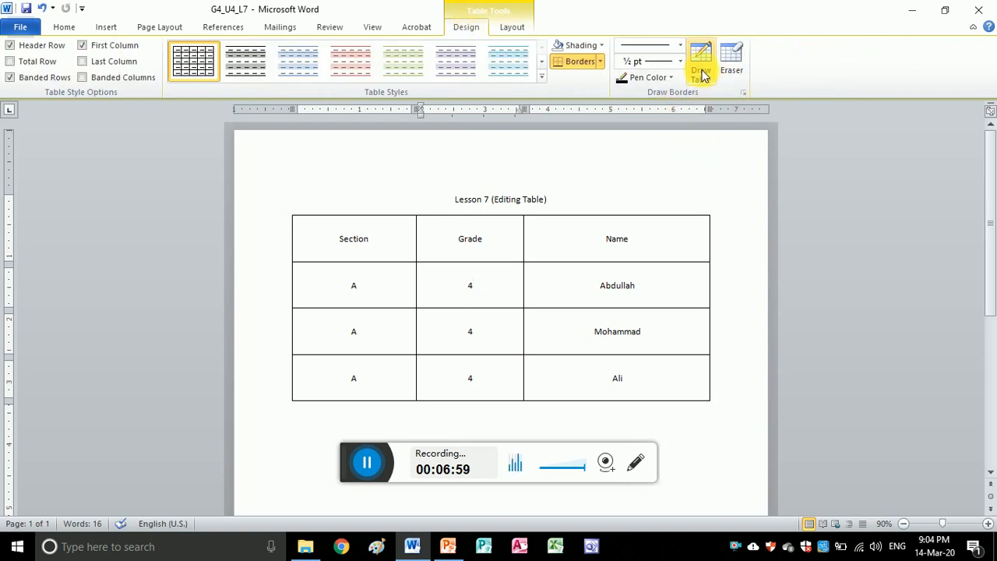
{"action": "left_click", "coordinate": [705, 75]}
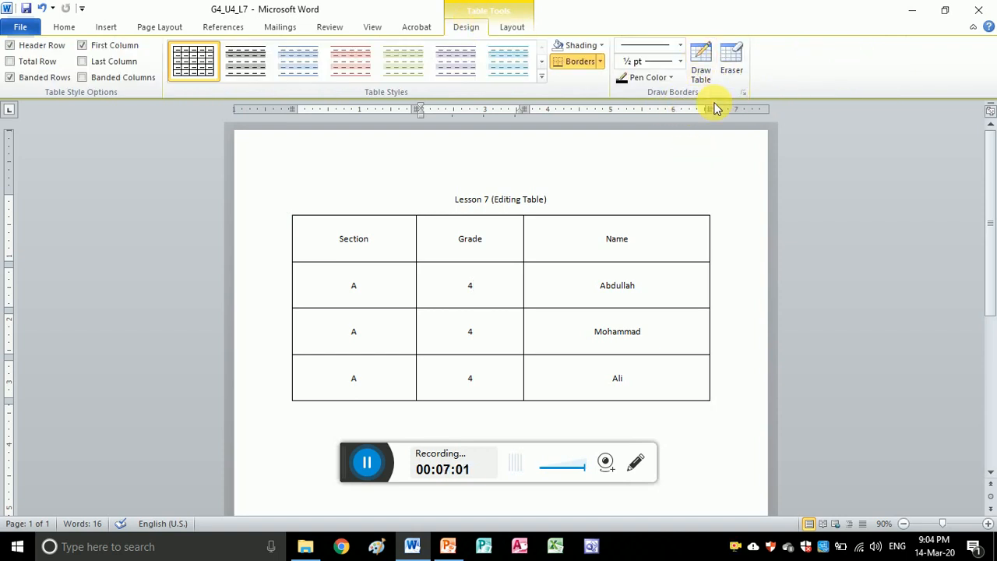
{"action": "left_click", "coordinate": [700, 72]}
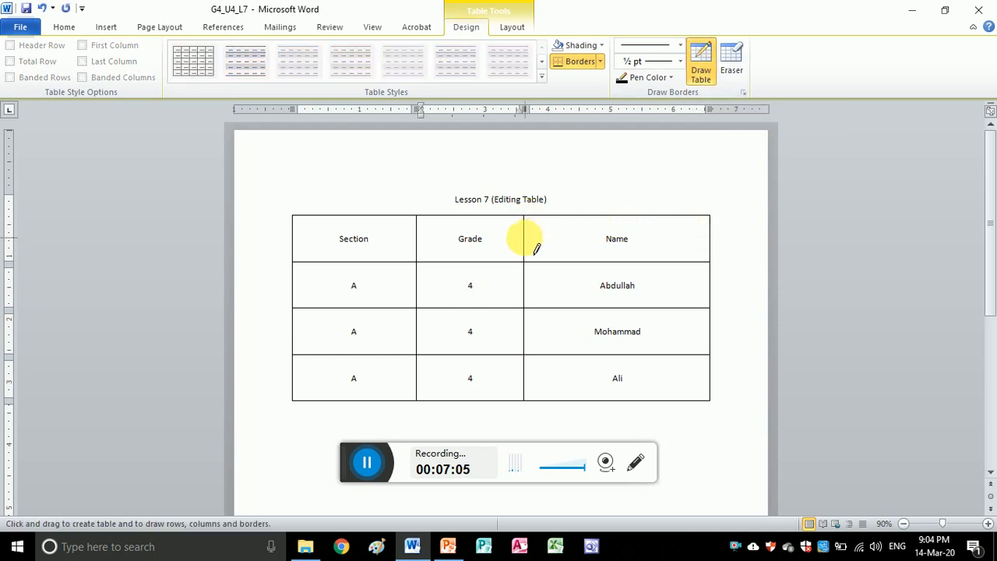
{"action": "left_click_drag", "start_coordinate": [536, 249], "coordinate": [676, 246]}
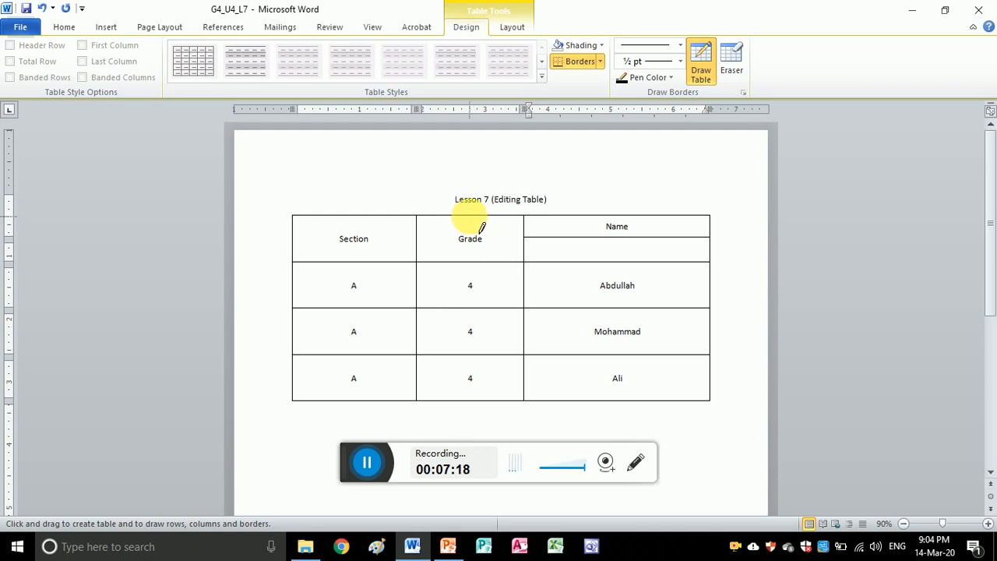
{"action": "left_click_drag", "start_coordinate": [467, 221], "coordinate": [470, 261]}
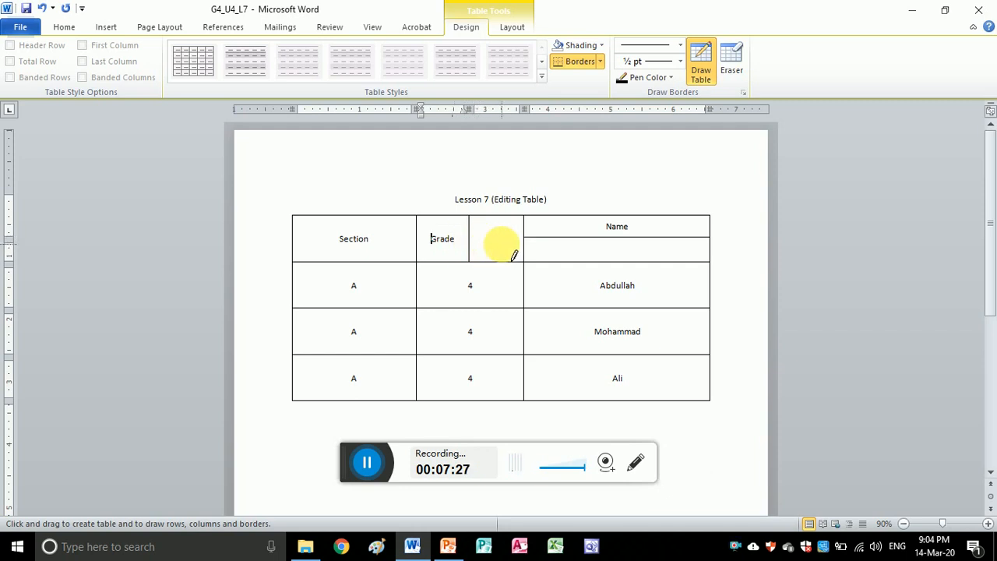
- Undo both drawn dividing lines in the header row and leave the Draw Table mode
{"action": "key", "text": "ctrl+z"}
{"action": "key", "text": "ctrl+z"}
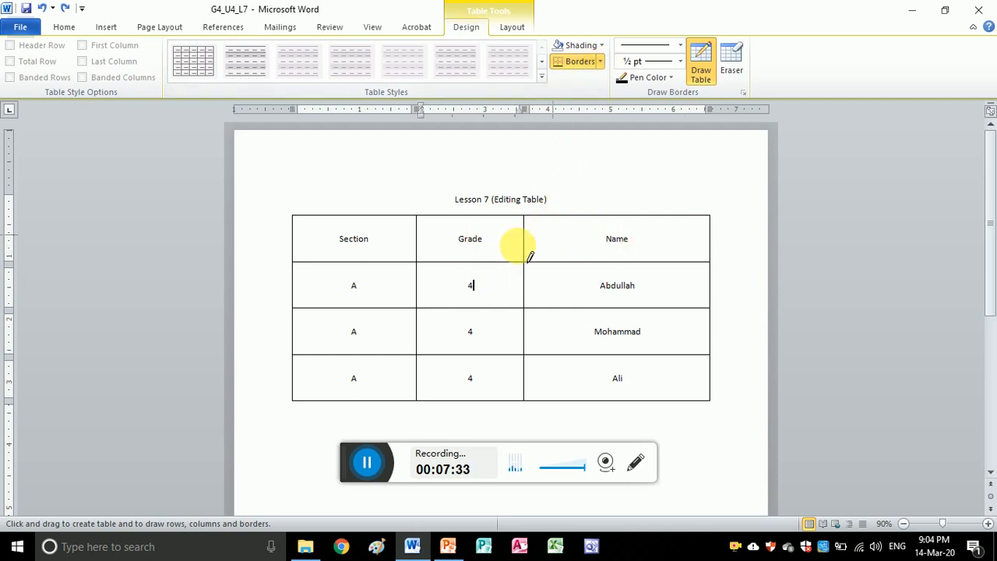
{"action": "left_click", "coordinate": [704, 61]}
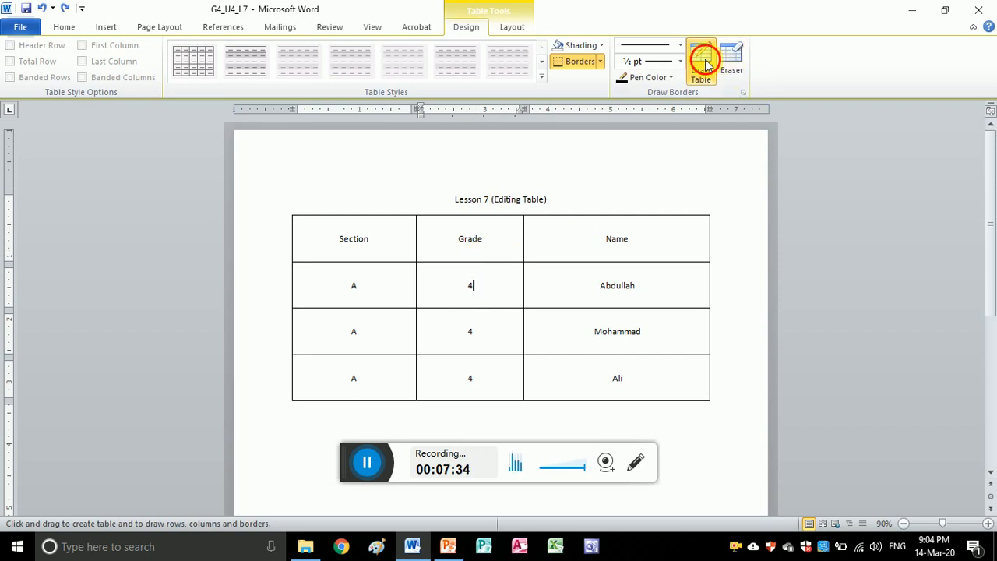
- Open the list of border options for the table
{"action": "left_click", "coordinate": [601, 62]}
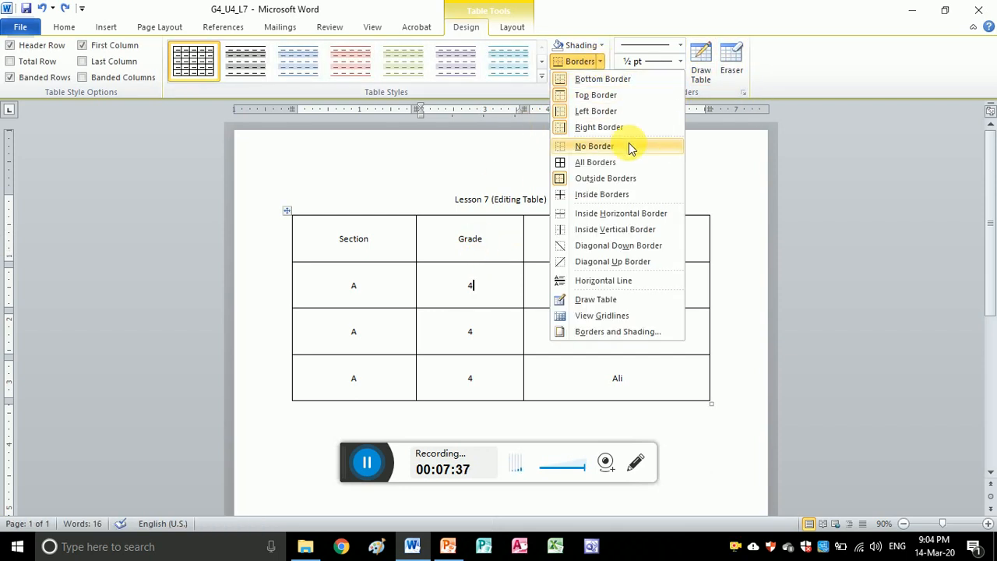